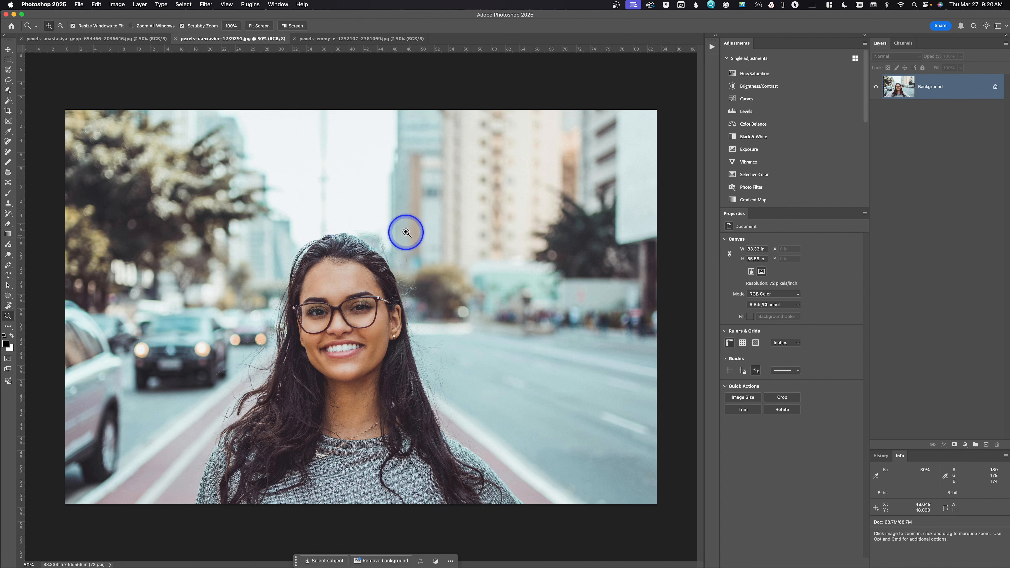
Look through the three open portrait photos, comparing their hair and backgrounds, and return to the street portrait
left_click(332, 39)
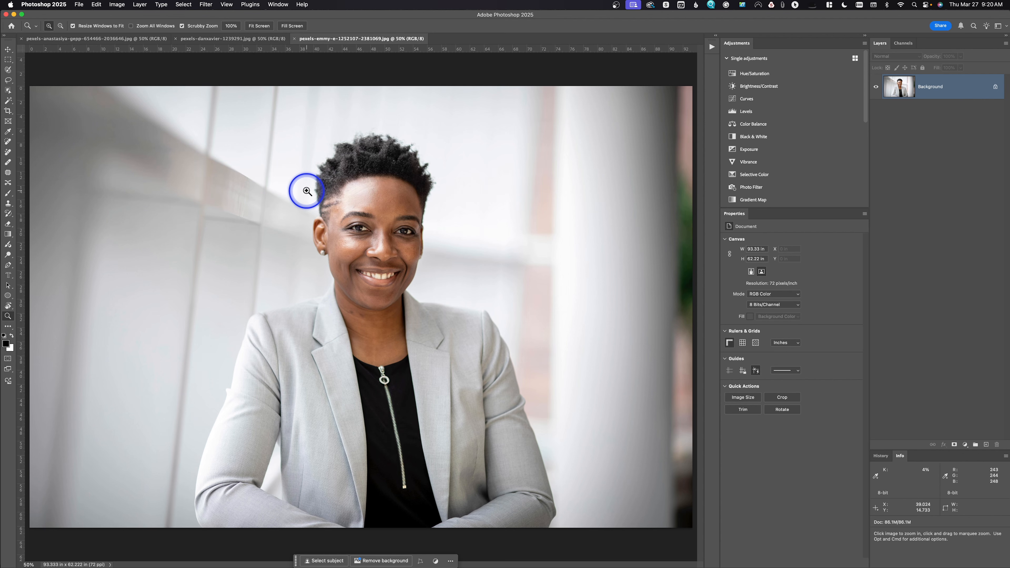
left_click(119, 39)
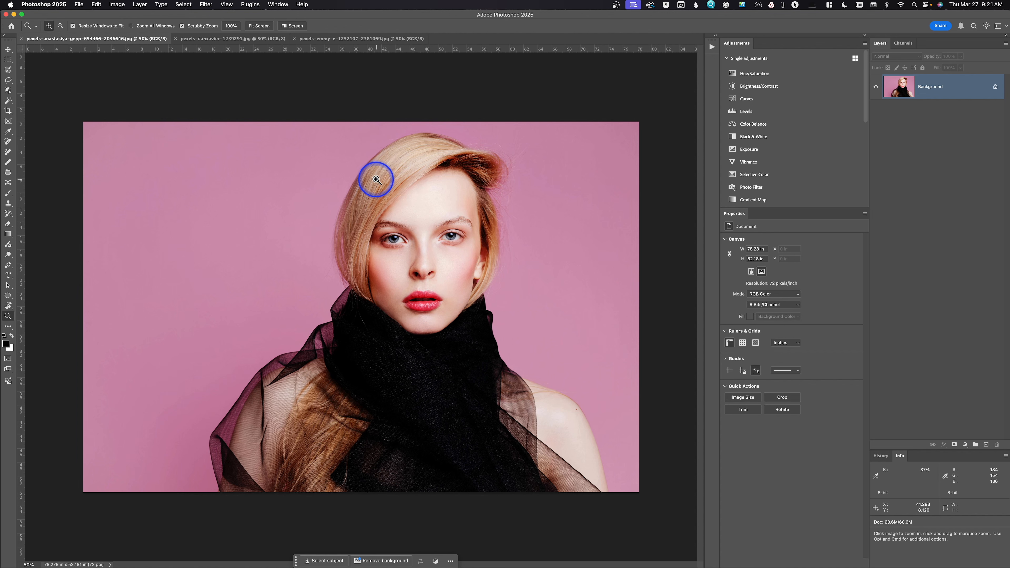
left_click(258, 38)
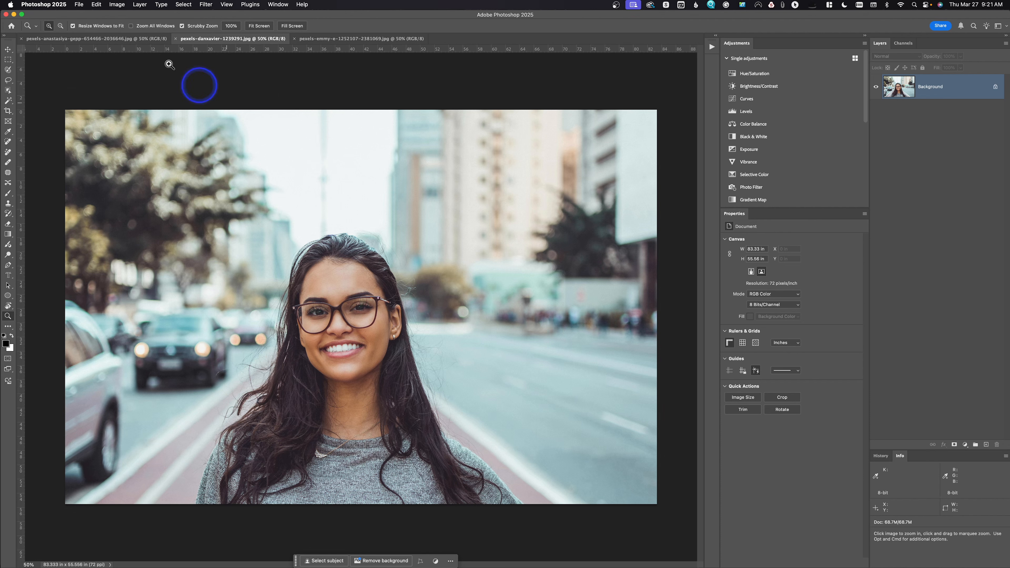
Open the street portrait in the Select and Mask workspace and select the woman with Select Subject
left_click(184, 5)
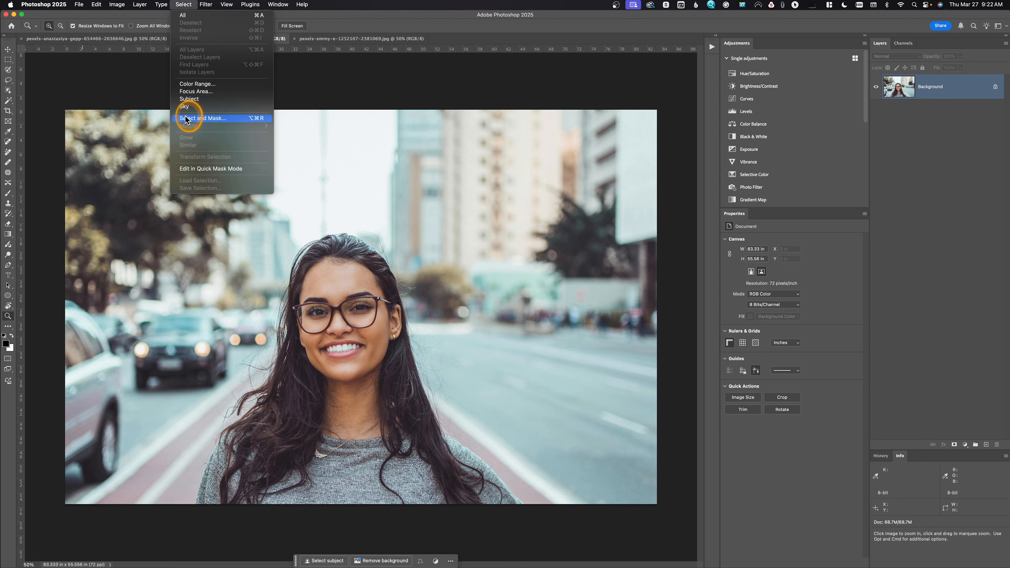
left_click(182, 5)
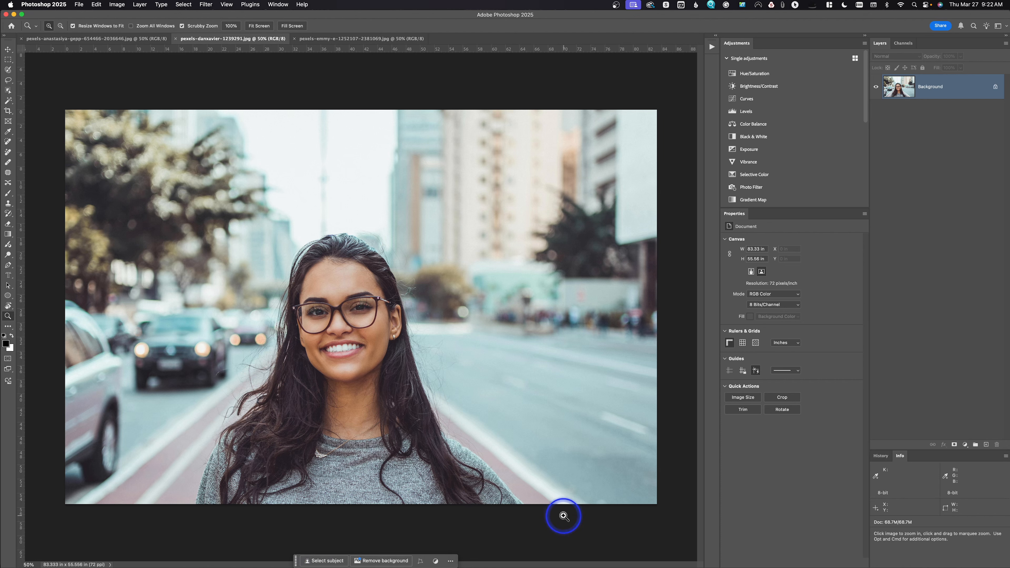
left_click(8, 82)
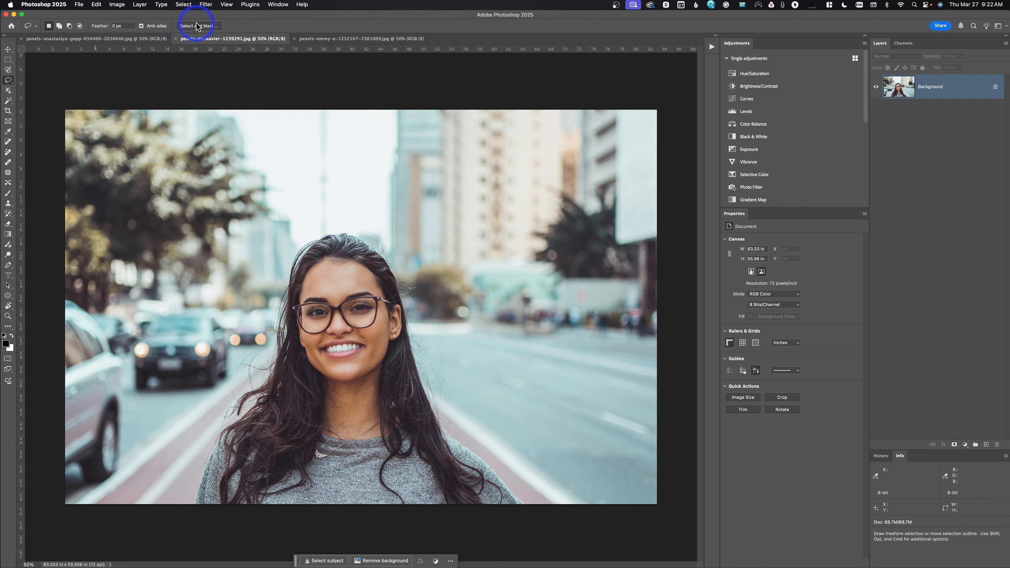
left_click(185, 5)
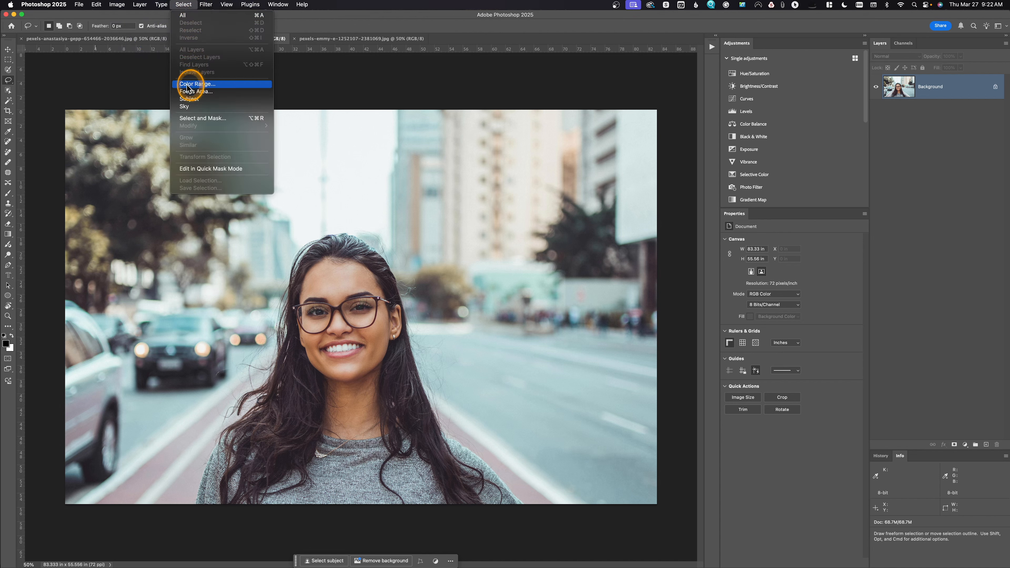
left_click(188, 118)
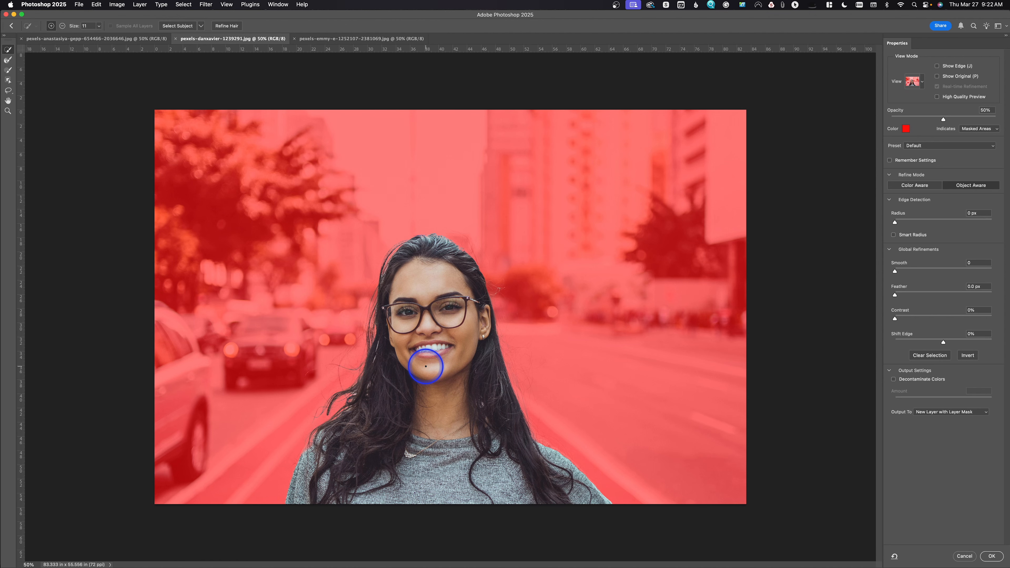
Apply Refine Hair to the woman's selection and brush over the hair edge near the crown of her head
key("super+plus")
key("super+plus")
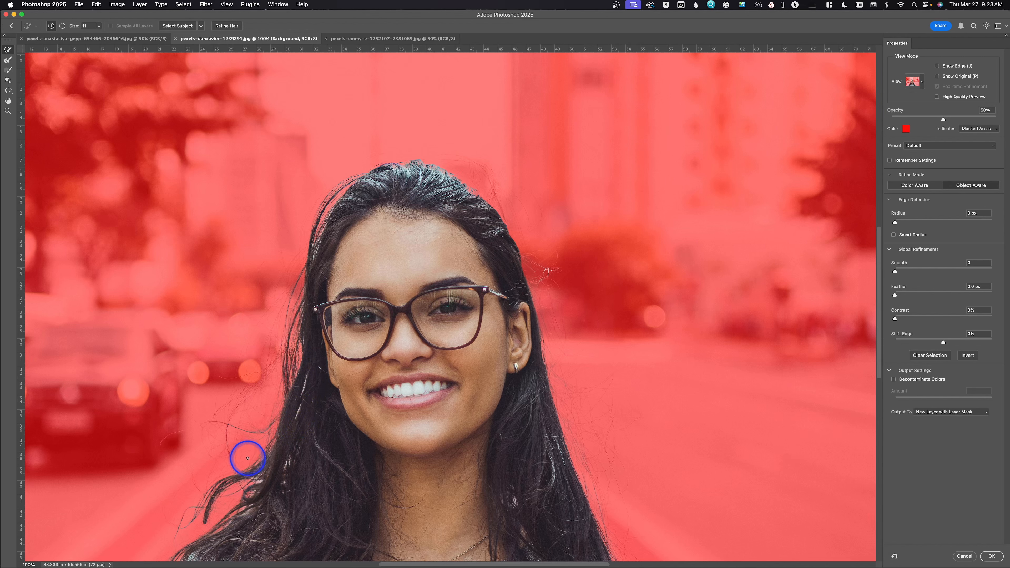
left_click(226, 26)
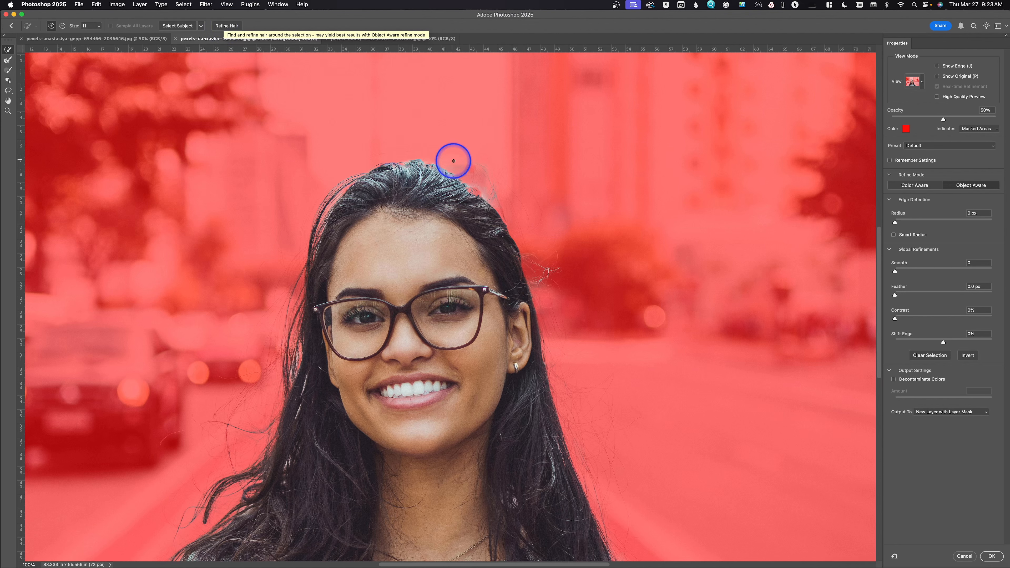
left_click_drag(489, 184, 460, 167)
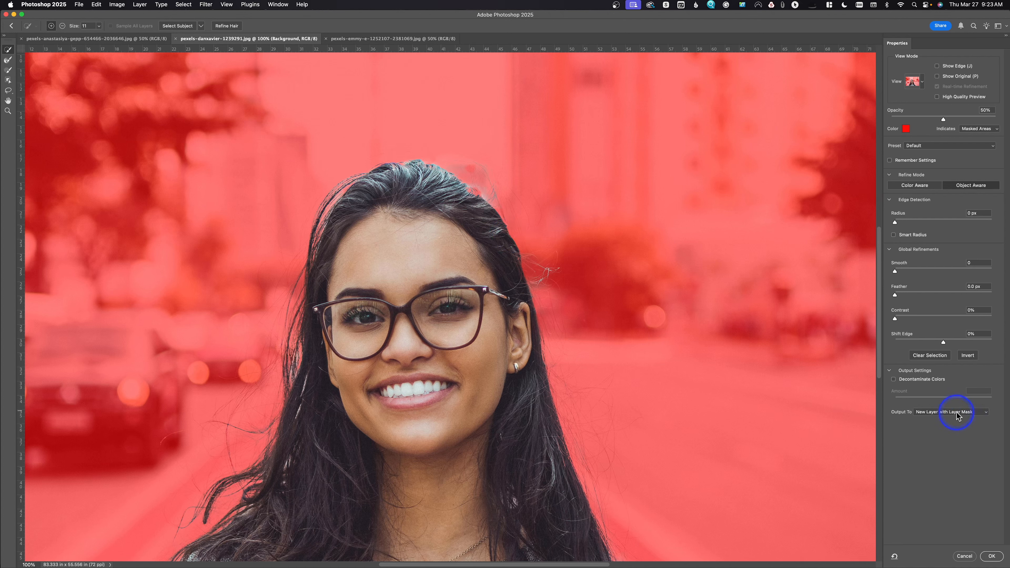
Output the refined selection as a New Layer with Layer Mask
left_click(890, 370)
left_click(890, 371)
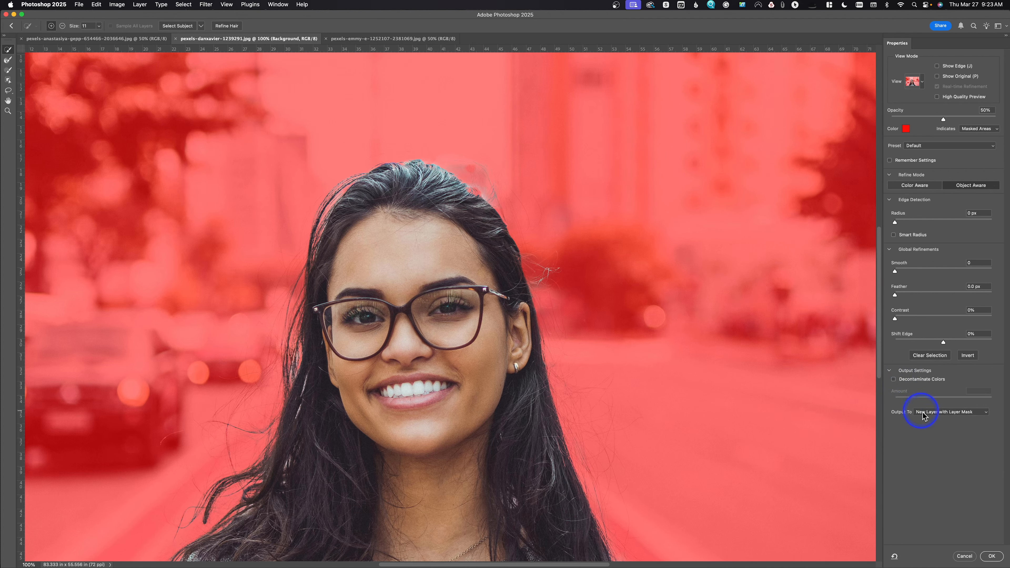
left_click(991, 559)
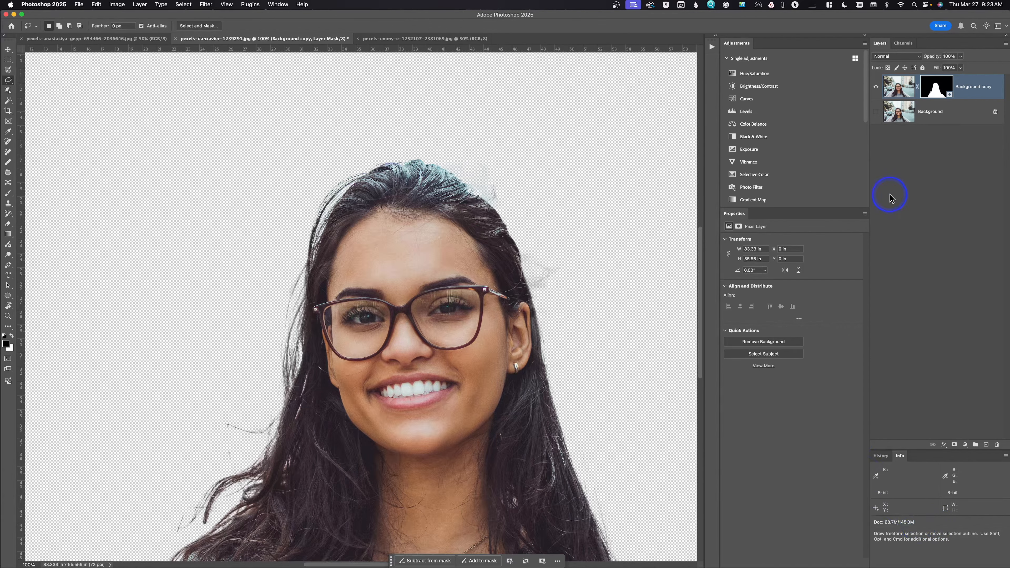
Add a new layer directly above Background and fill it with 50% Gray in Normal mode at 100% opacity
left_click(909, 106)
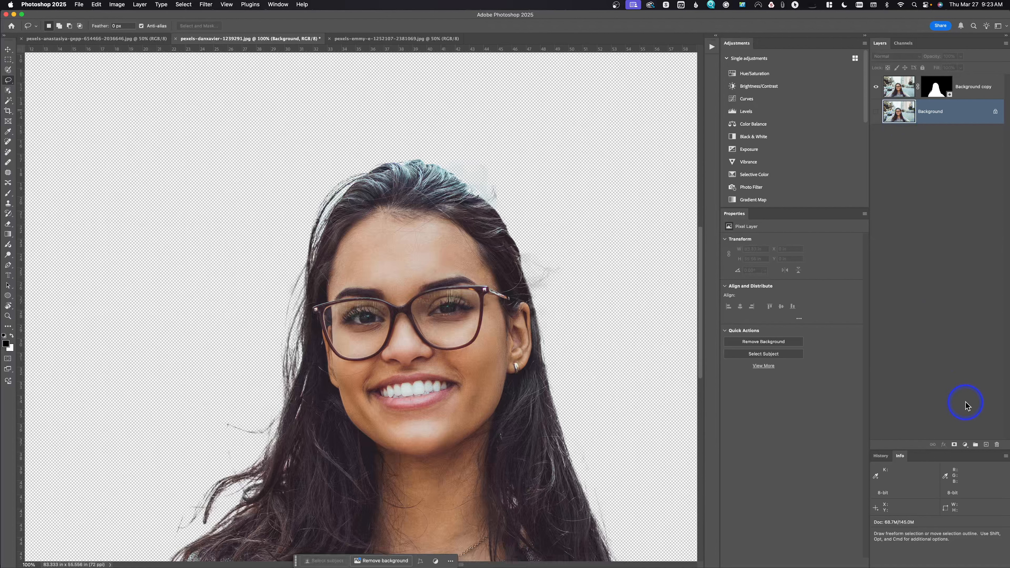
left_click(986, 445)
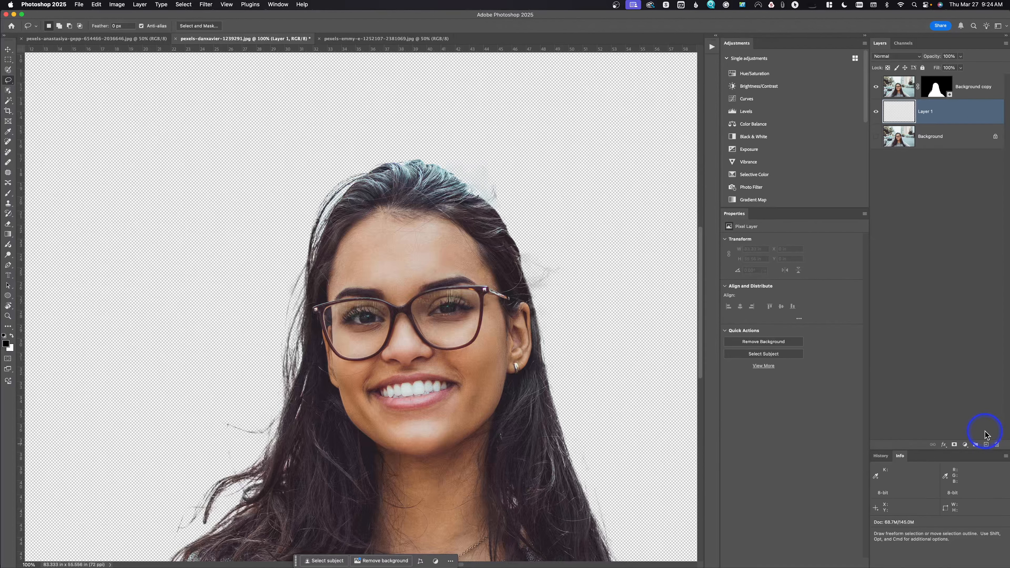
key("shift+F5")
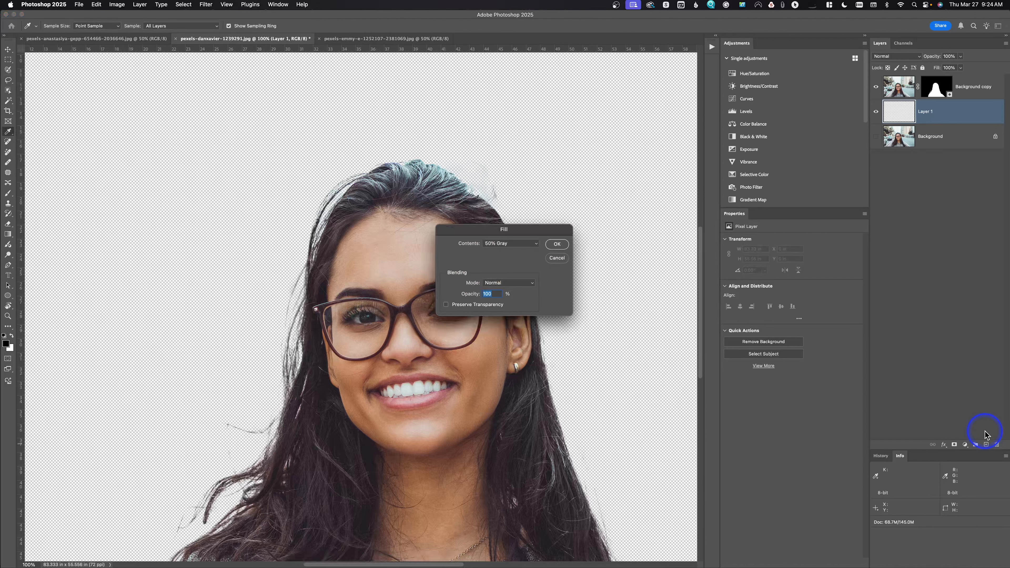
left_click(557, 244)
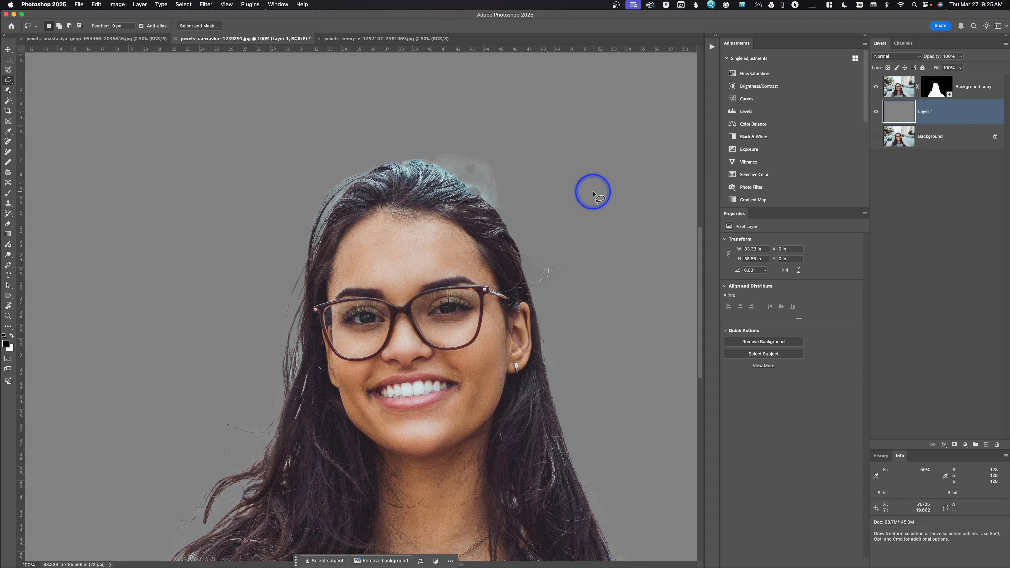
Hide the gray layer and replace the masked portrait layer with a visible, unmasked duplicate of Background above the gray layer
left_click(877, 113)
left_click_drag(896, 87, 996, 445)
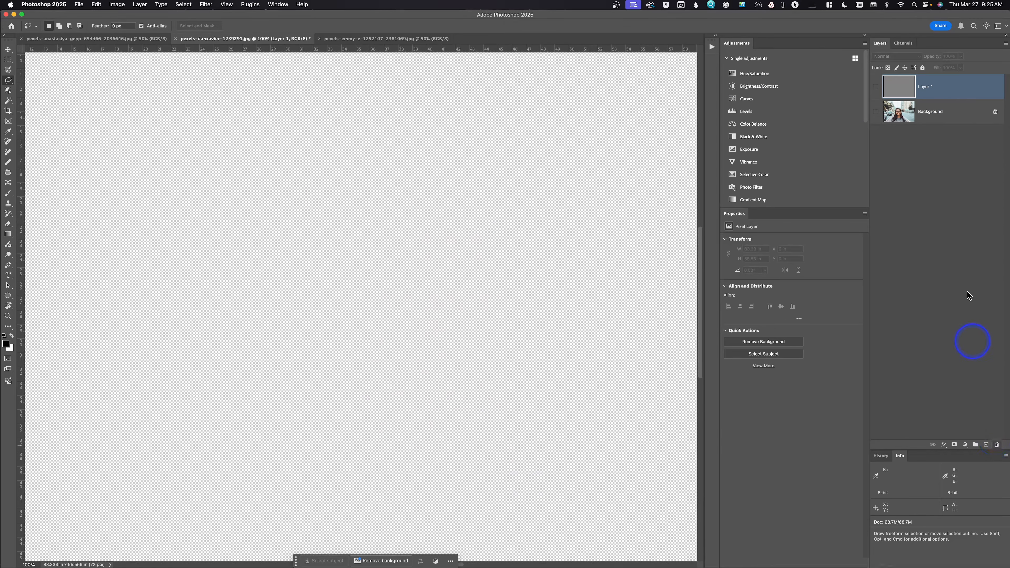
left_click_drag(904, 110, 891, 85)
key("super+j")
left_click(876, 87)
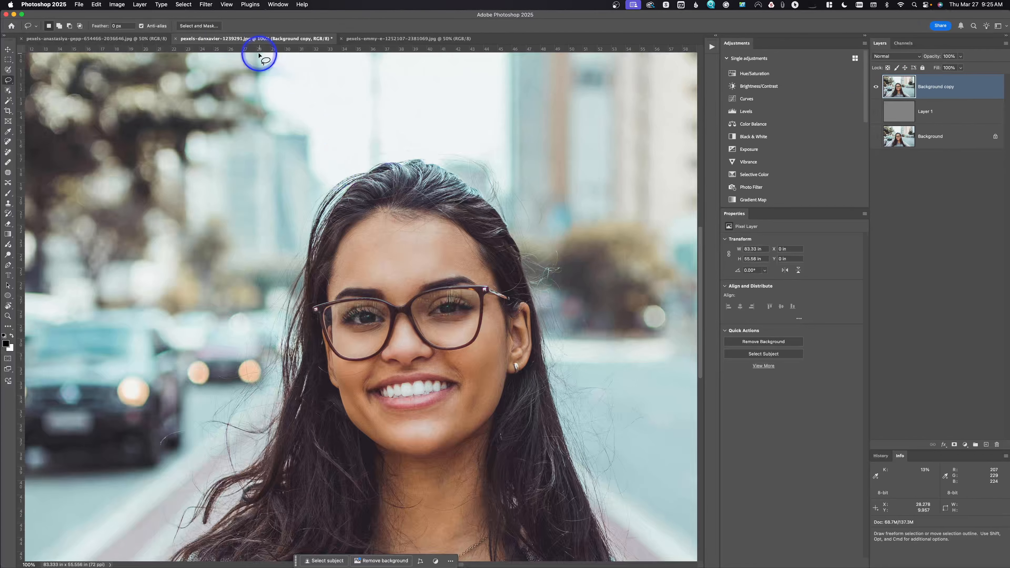
Select the woman on the duplicated layer with Select Subject in Select and Mask and apply Refine Hair
left_click(207, 28)
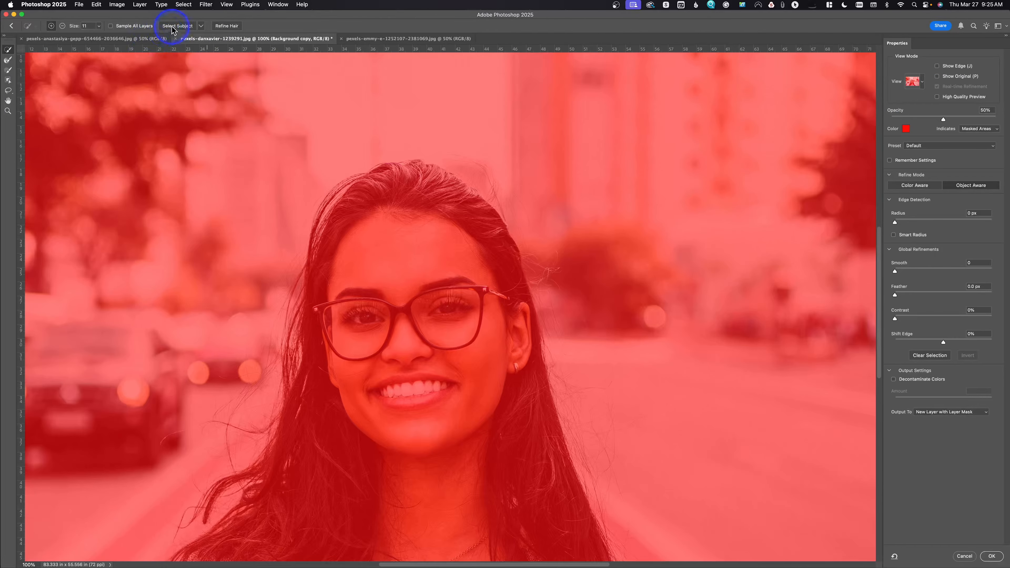
left_click(225, 27)
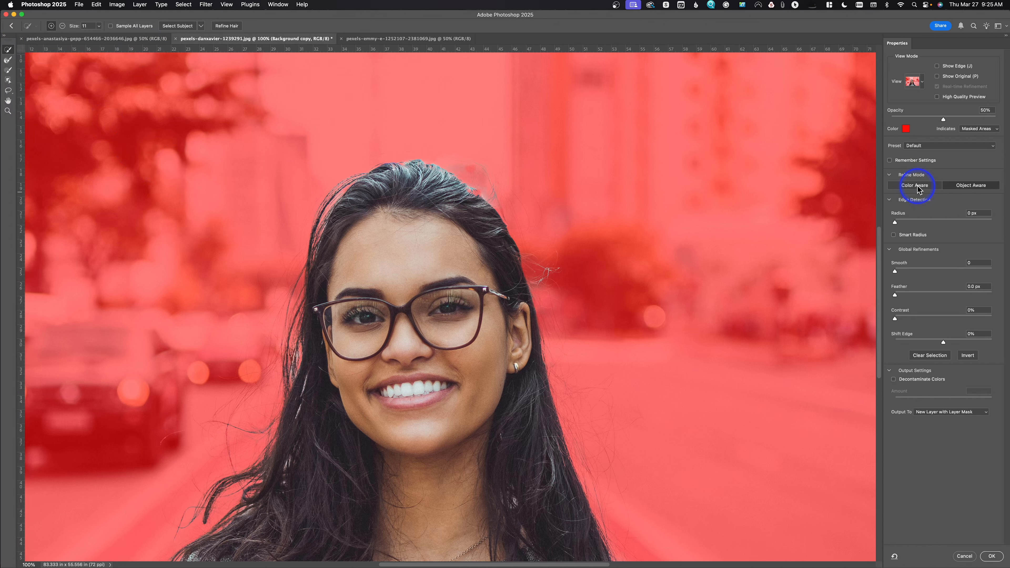
left_click(979, 185)
left_click(914, 187)
Enable Smart Radius and paint along the woman's hair edges on both sides of her head with the Refine Edge Brush at size 50
left_click(9, 59)
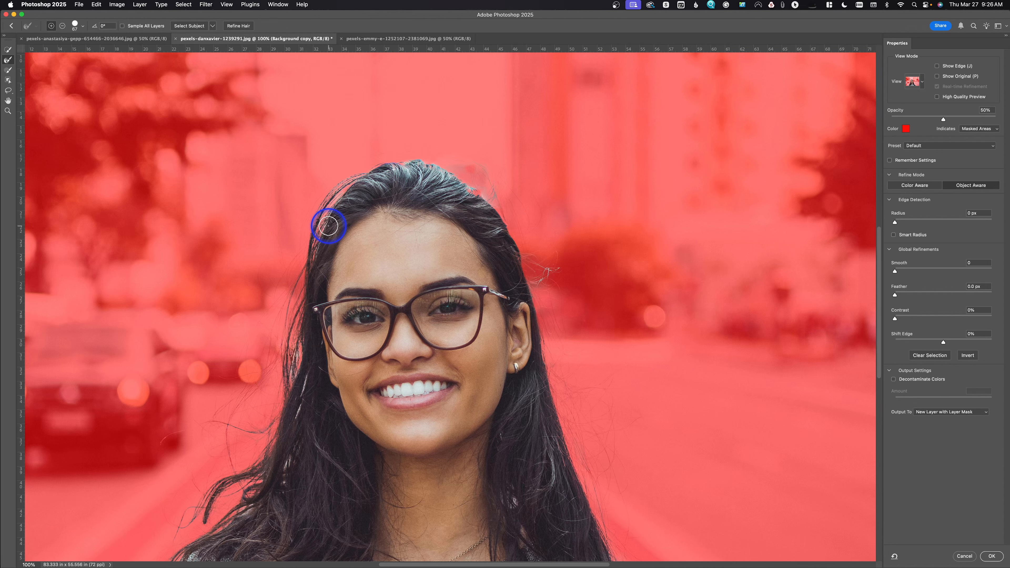
key("bracketleft")
key("bracketleft")
left_click(893, 235)
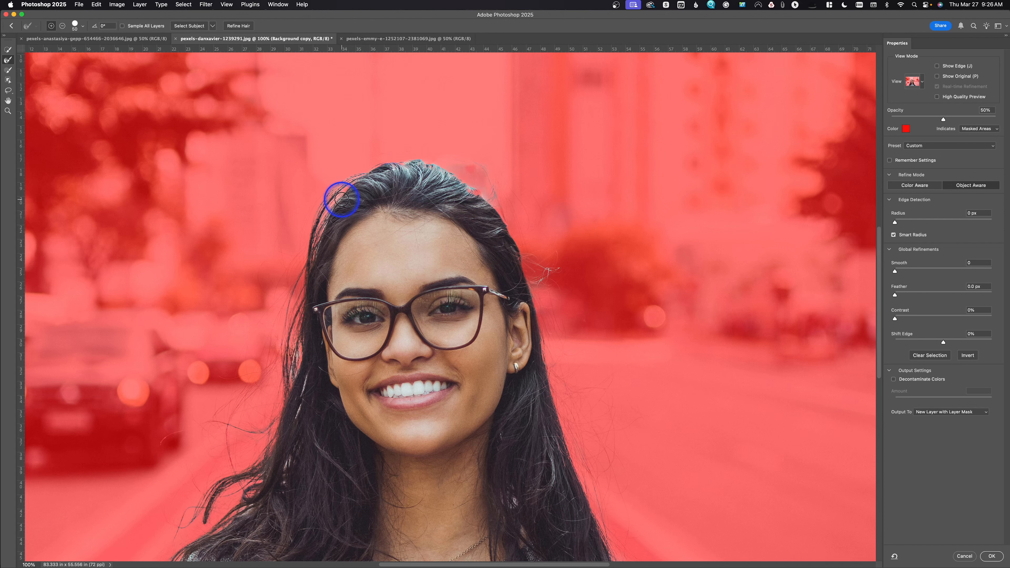
left_click_drag(342, 200, 314, 266)
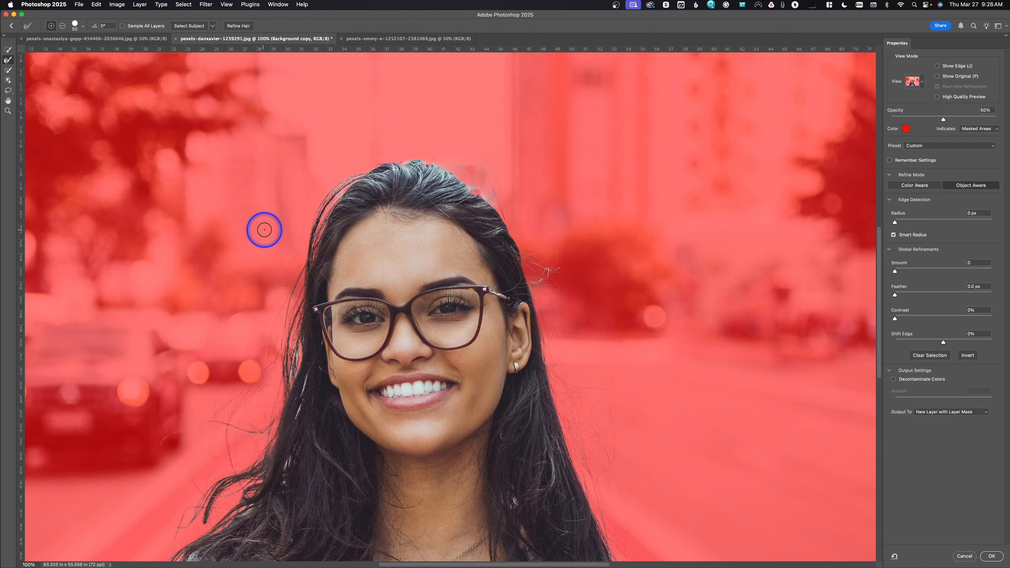
left_click_drag(298, 355, 287, 392)
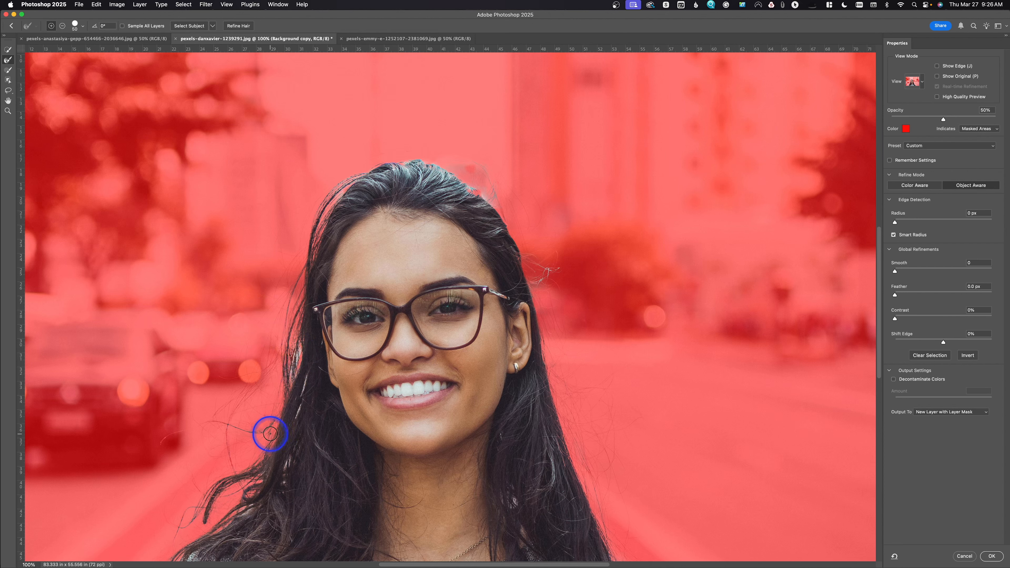
mouse_move(300, 350)
left_mouse_down()
mouse_move(296, 365)
mouse_move(302, 350)
left_mouse_up()
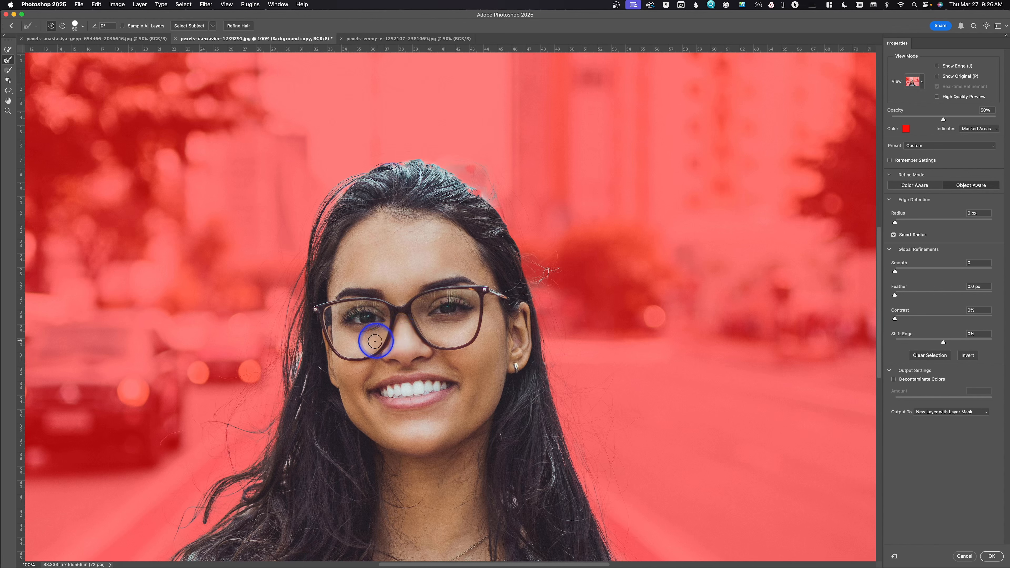
left_click_drag(304, 377, 297, 420)
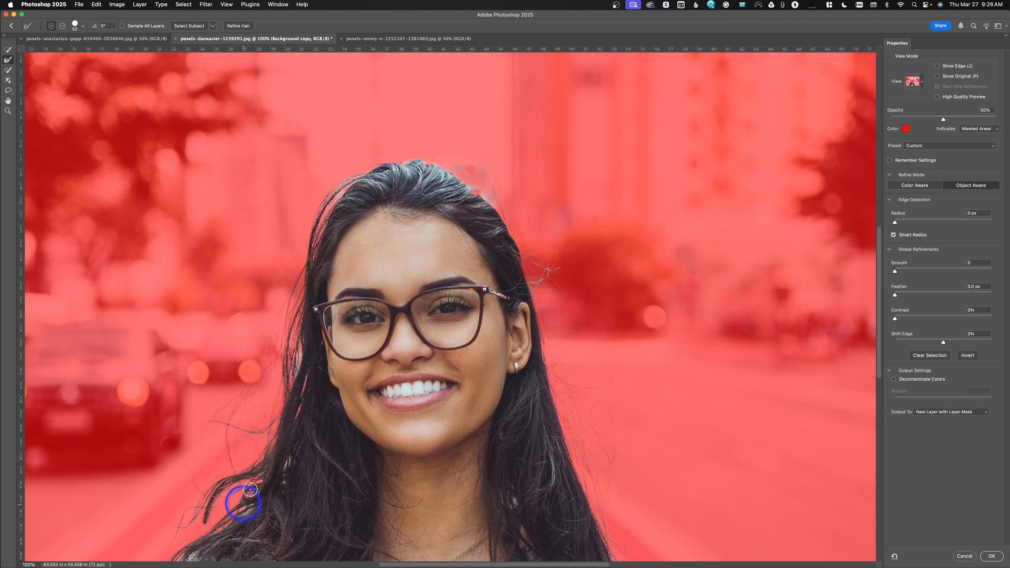
left_click_drag(479, 182, 492, 203)
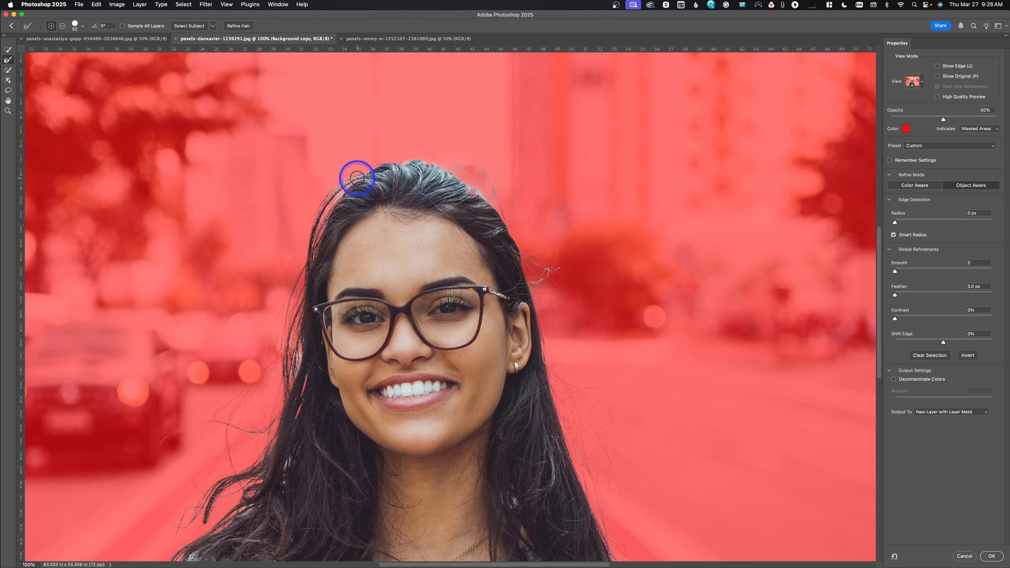
mouse_move(354, 177)
left_mouse_down()
mouse_move(335, 199)
mouse_move(351, 176)
left_mouse_up()
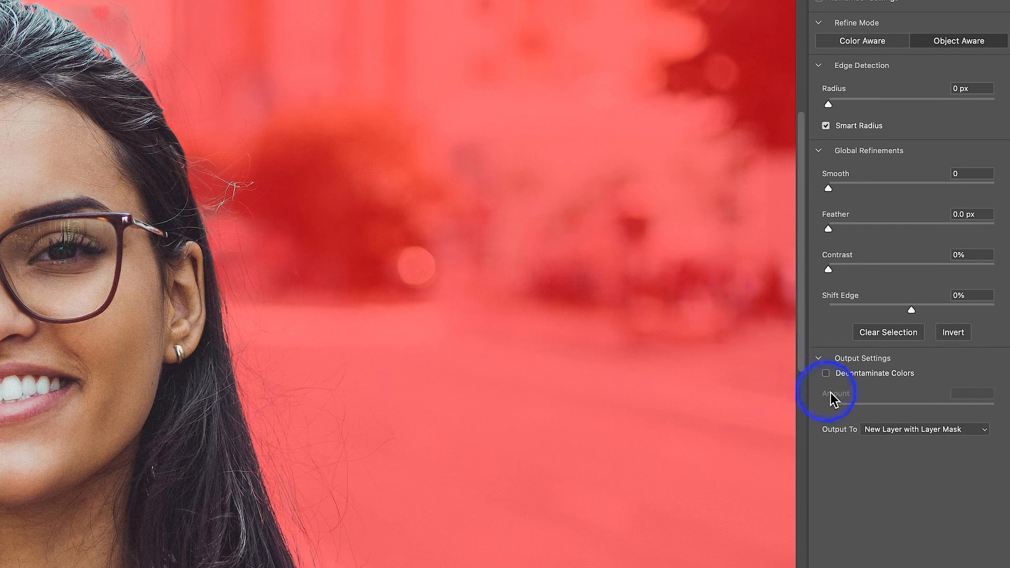
Enable Decontaminate Colors at 100% and output the selection as a New Layer with Layer Mask
left_click(824, 380)
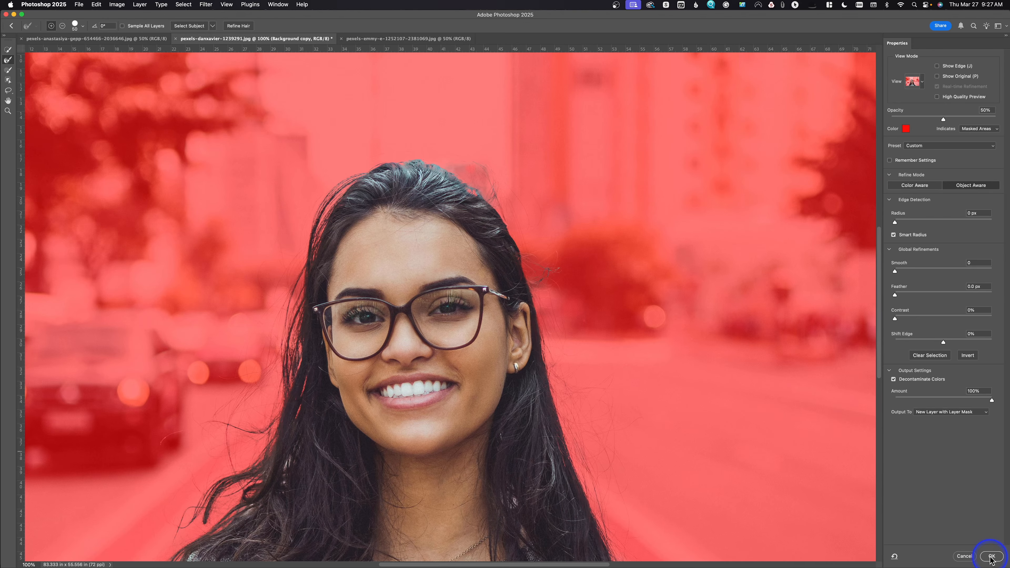
left_click(990, 557)
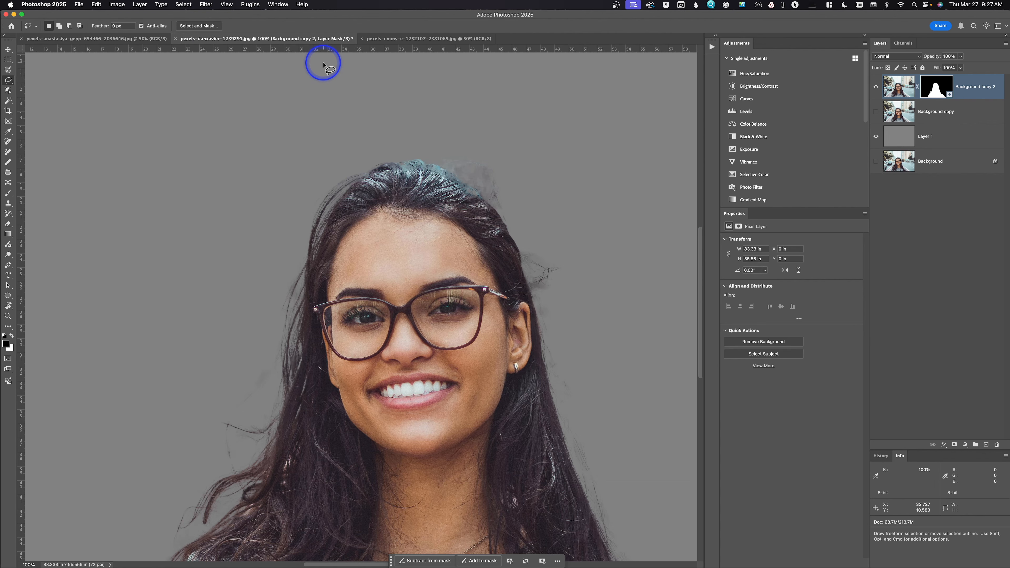
Close the street portrait document without saving its changes
left_click(176, 39)
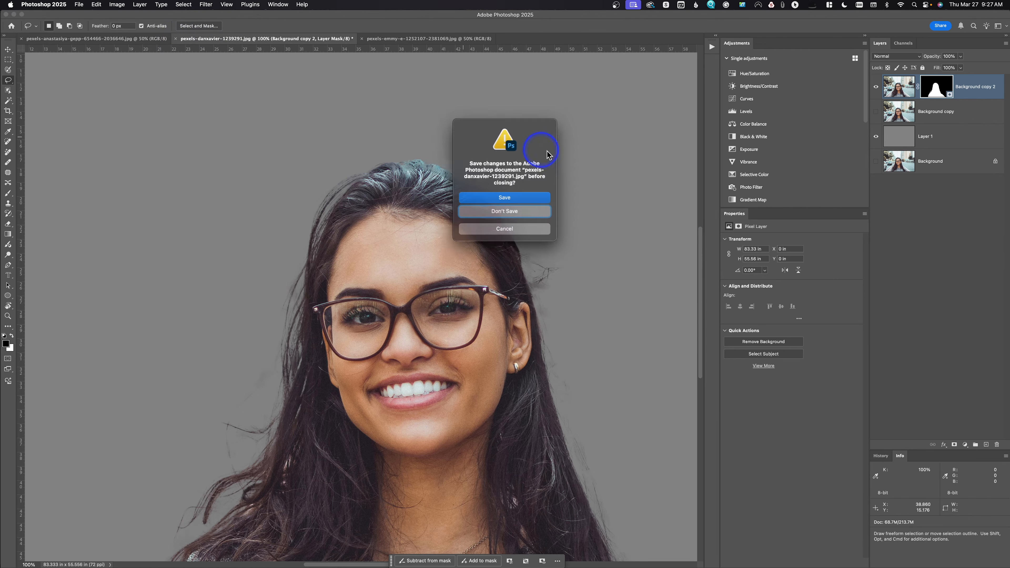
left_click(505, 211)
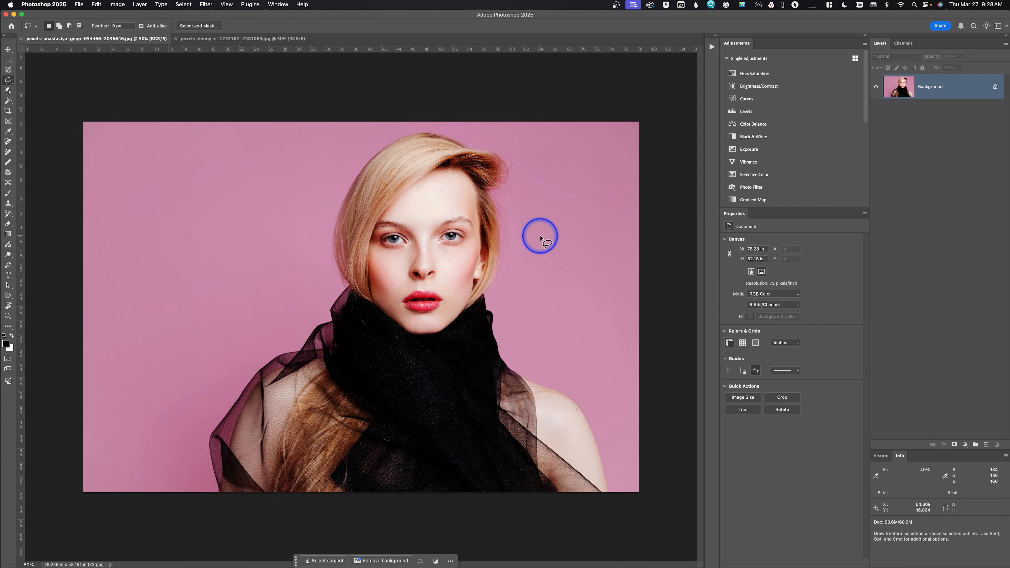
Cut out the blonde woman in Select and Mask using Select Subject, Refine Hair and 100% Decontaminate Colors, output as New Layer with Layer Mask
left_click(199, 26)
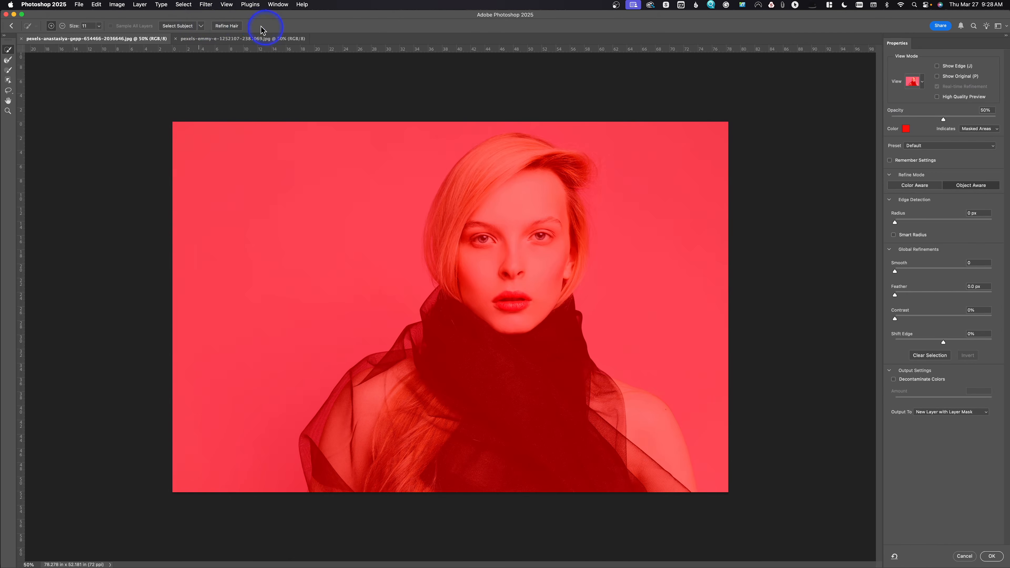
left_click(184, 25)
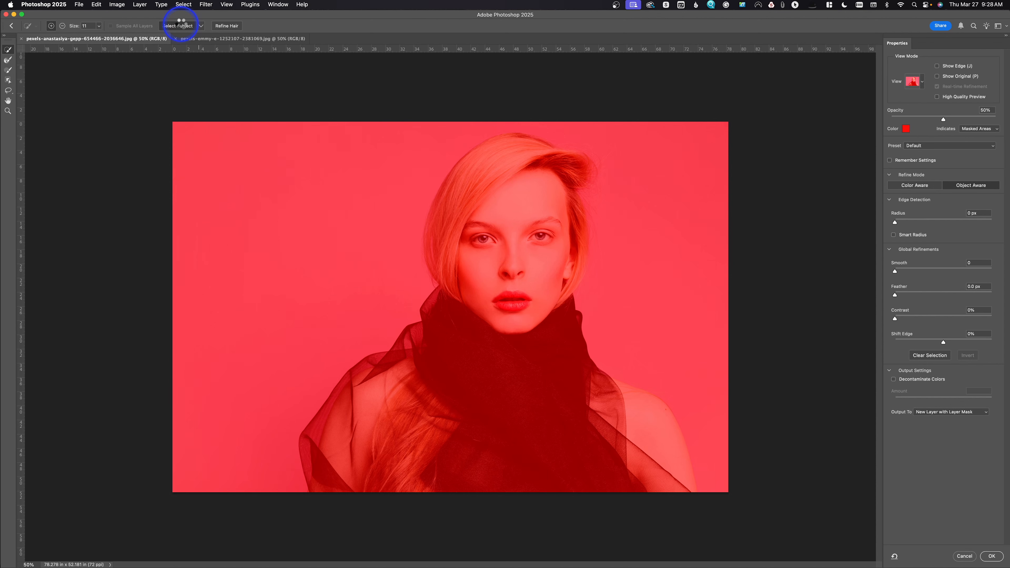
left_click(225, 26)
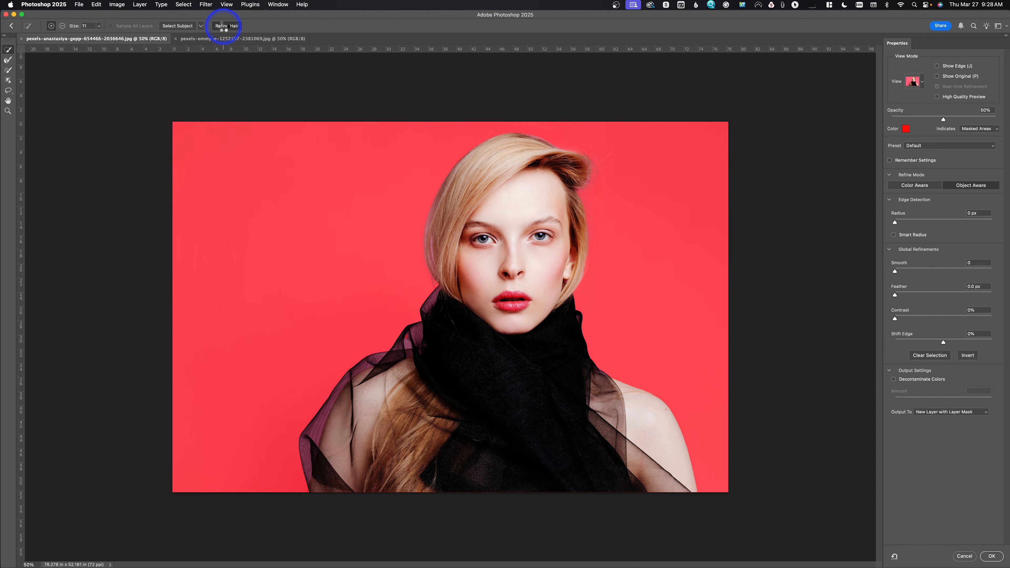
left_click(894, 380)
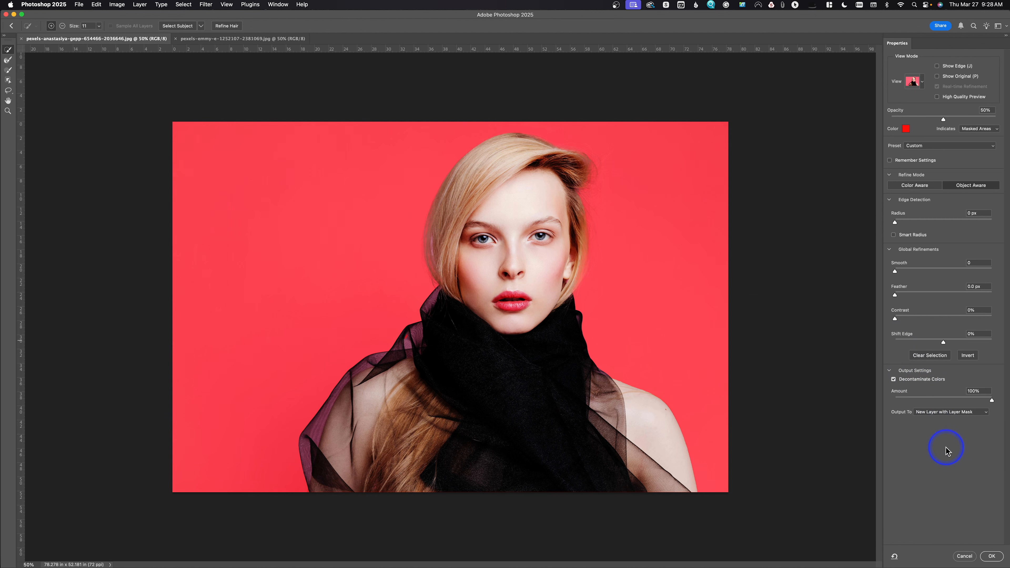
left_click(990, 556)
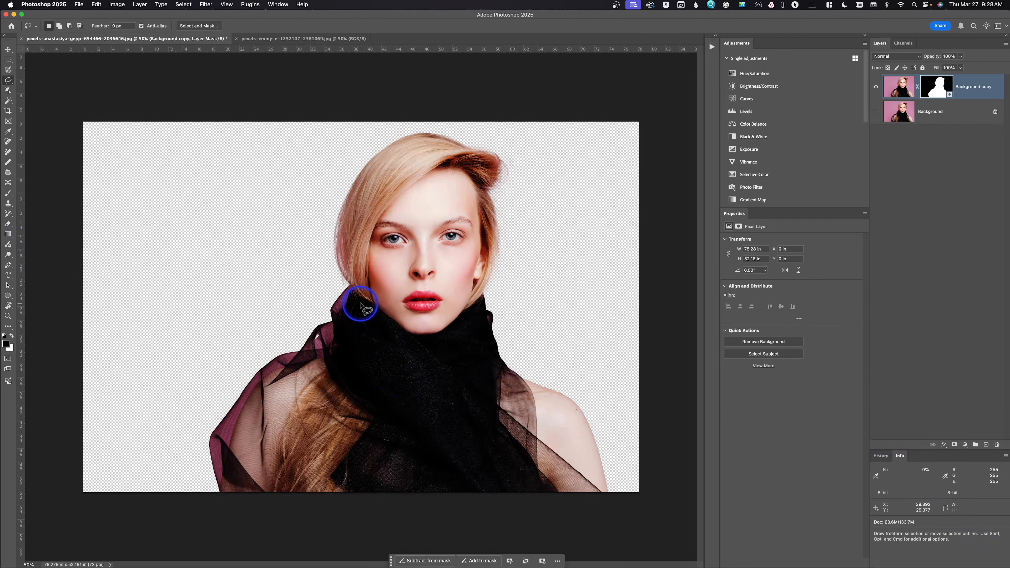
Add a new layer between the Background and the cut-out and fill it with 50% Gray
left_click(902, 110)
left_click(987, 438)
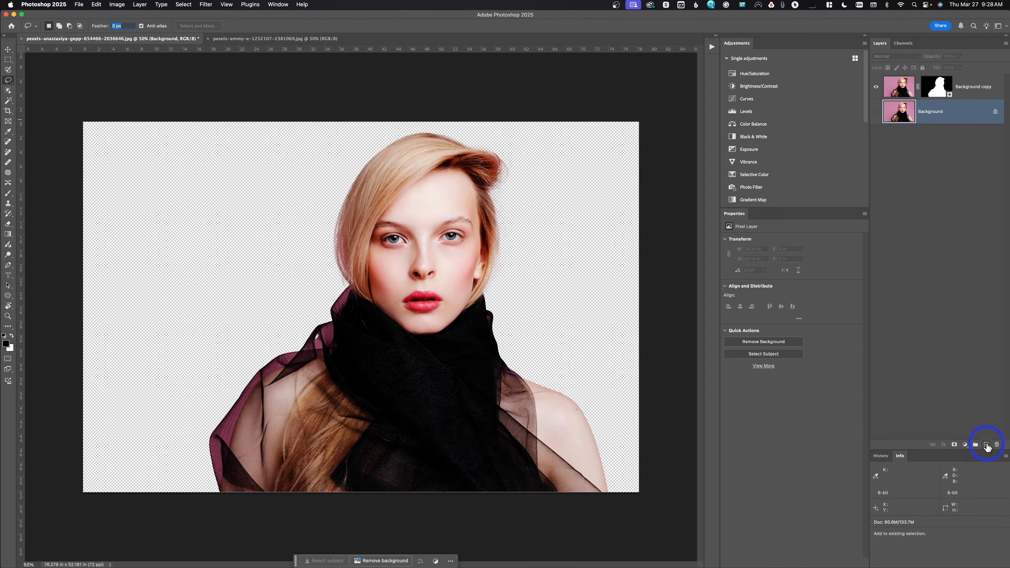
left_click(987, 444)
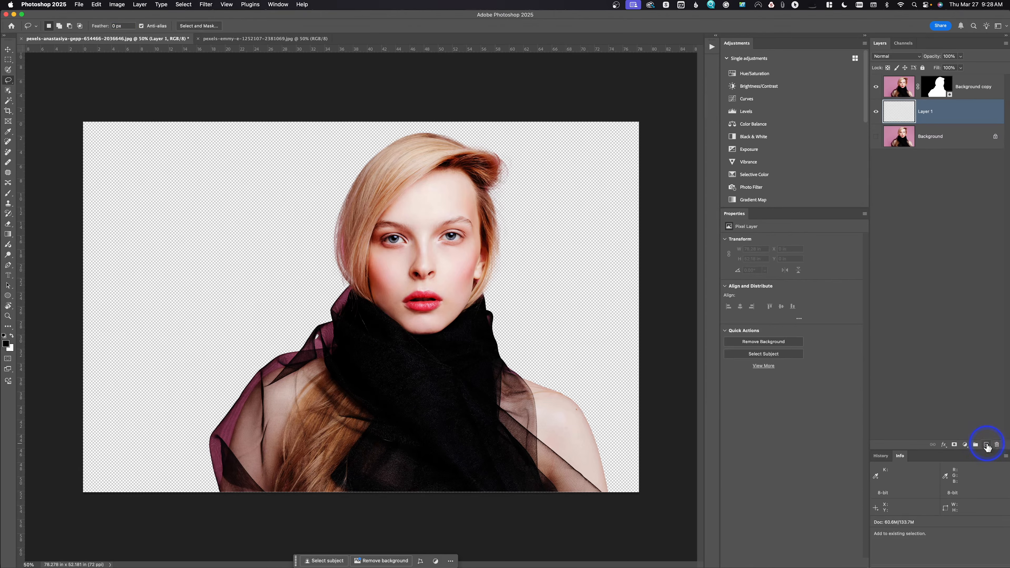
key("shift+F5")
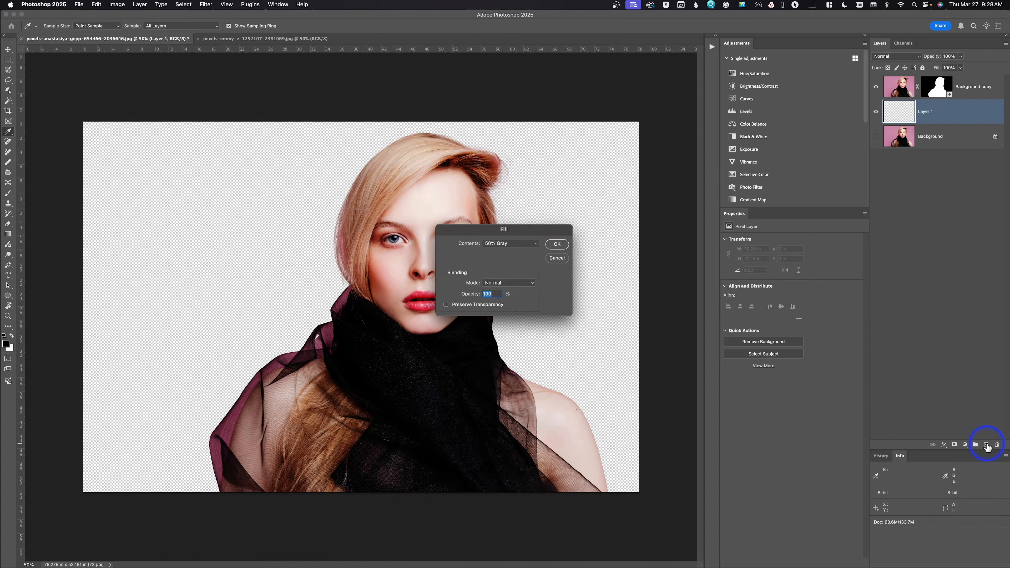
key("Return")
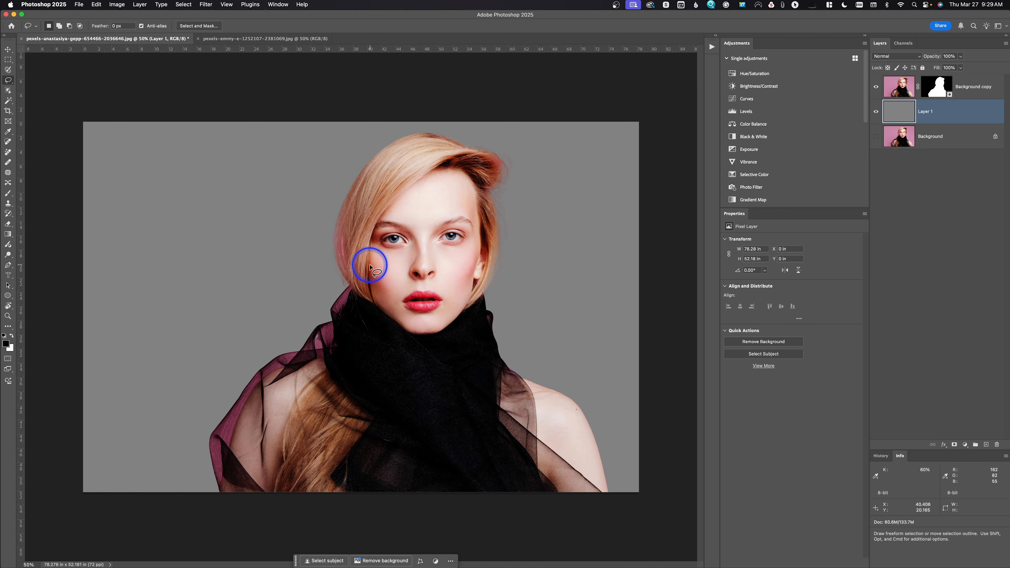
In the document of the woman in the grey blazer, cut her out with Select Subject in Select and Mask, output as New Layer with Layer Mask
left_click(294, 39)
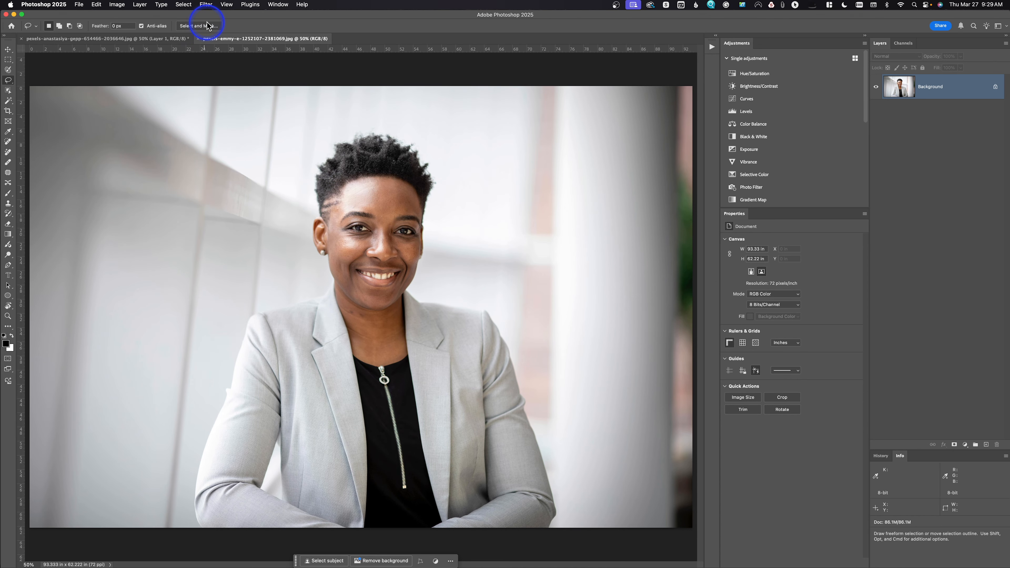
left_click(199, 26)
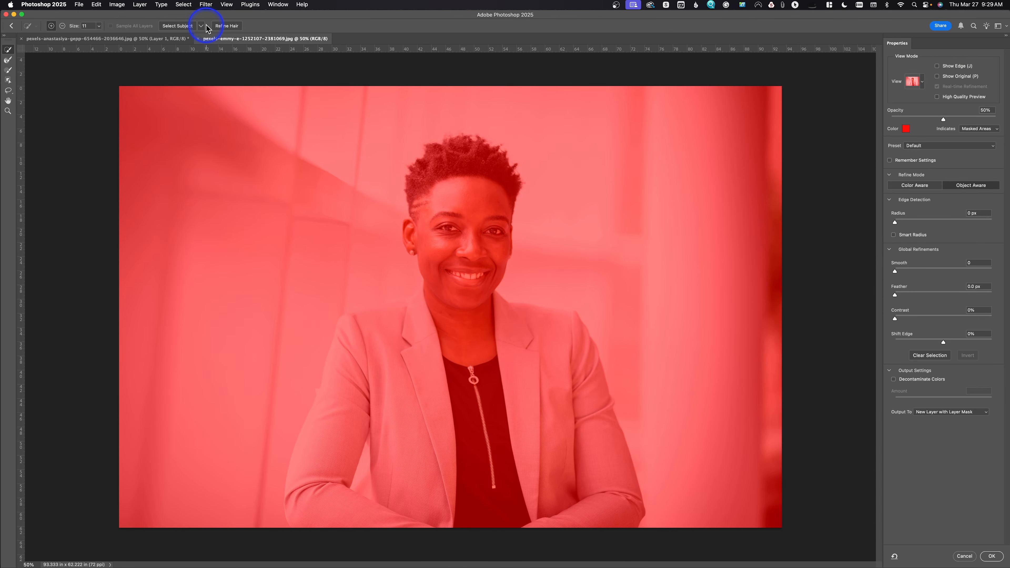
left_click(179, 25)
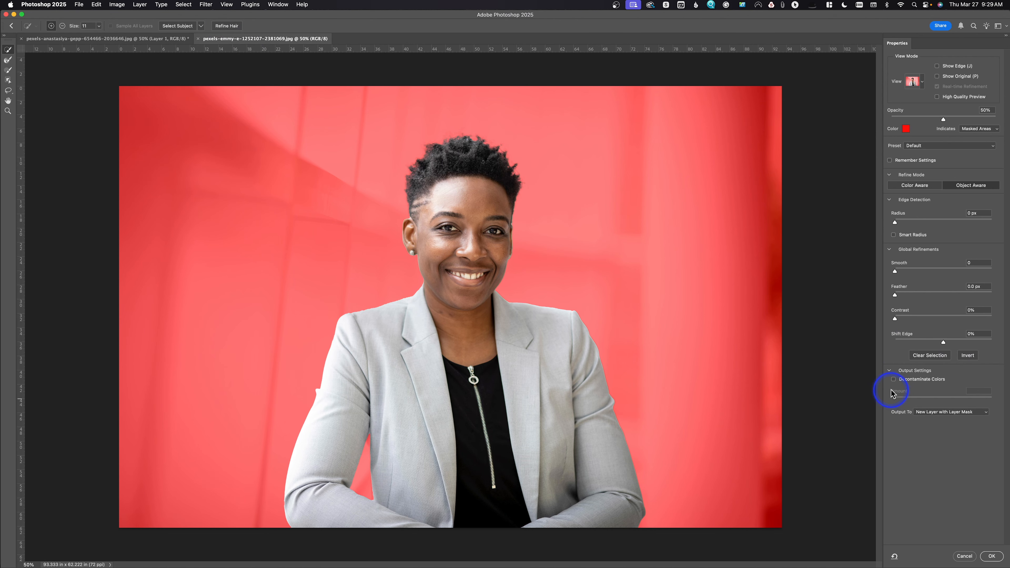
left_click(991, 556)
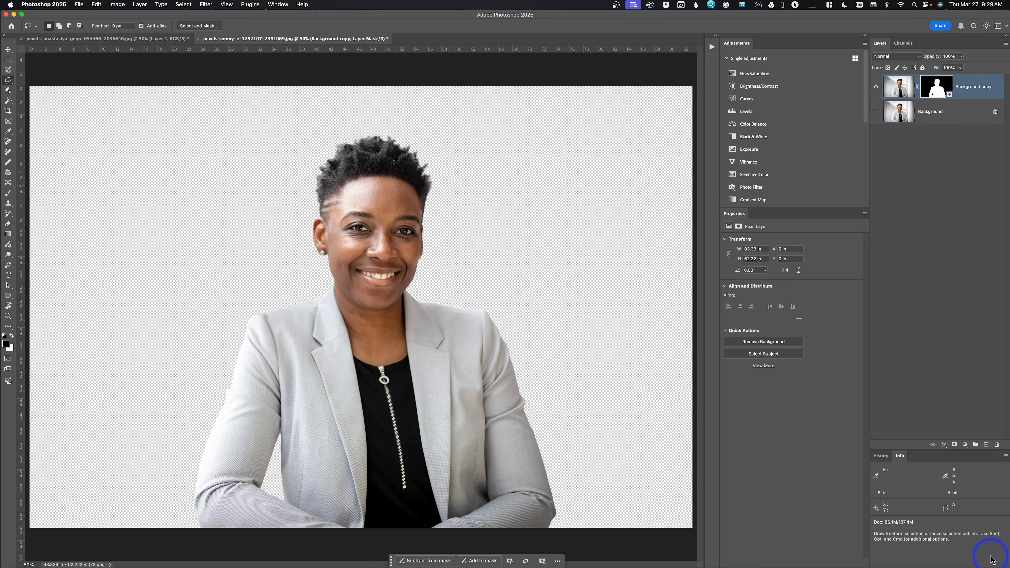
Insert a new layer above the blazer portrait's Background and fill it with 50% Gray
left_click(915, 113)
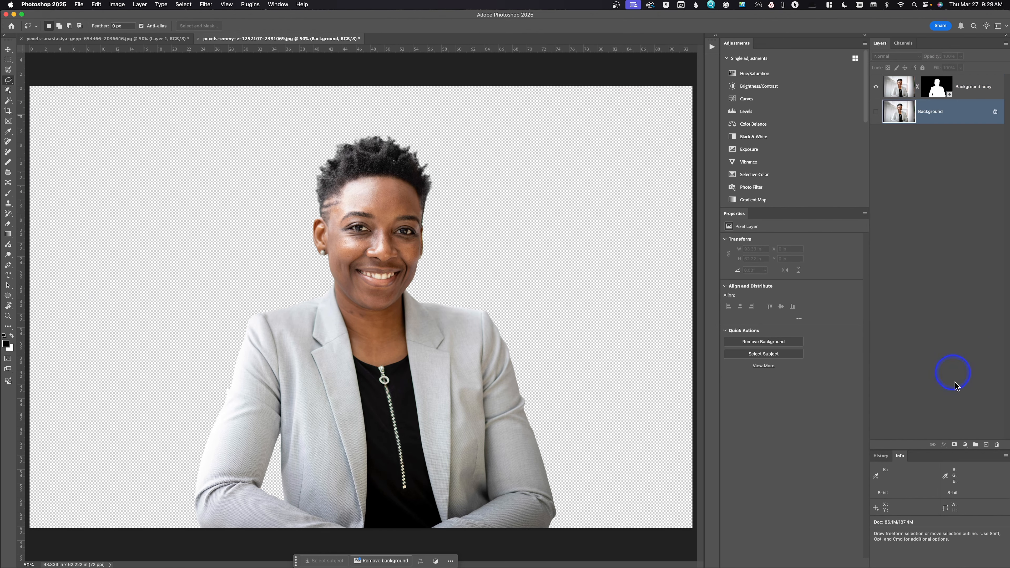
left_click(986, 444)
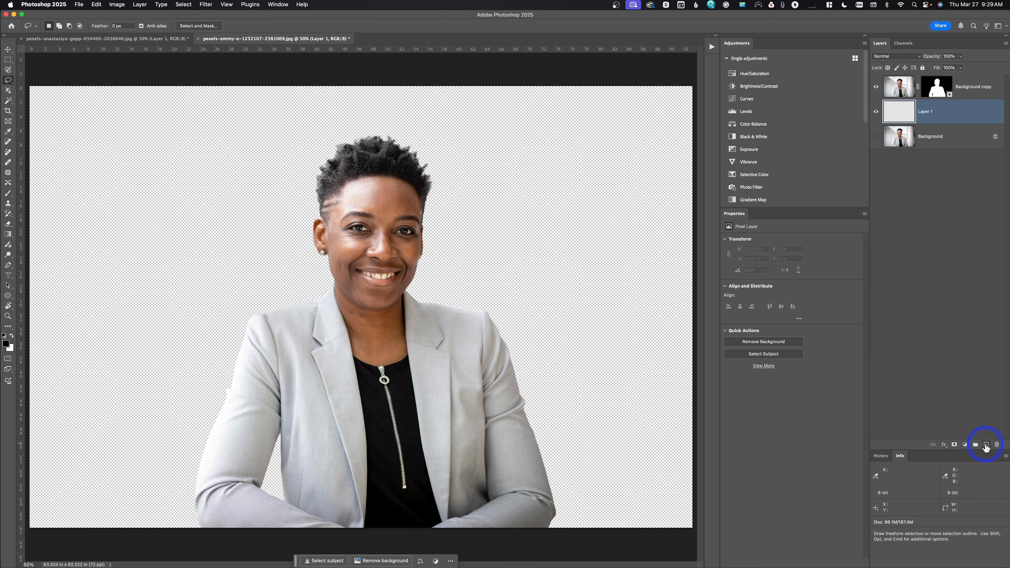
key("shift+BackSpace")
key("Return")
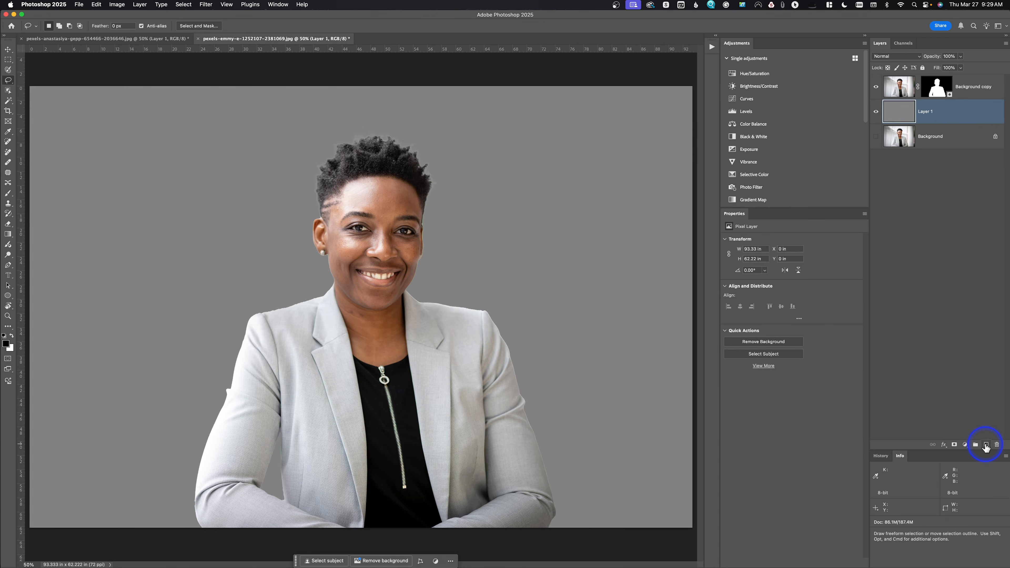
key("l")
Duplicate the Background above the gray layer, show the copy, hide the masked cut-out and open Select and Mask for the copy
left_click(908, 138)
left_click_drag(909, 139, 900, 100)
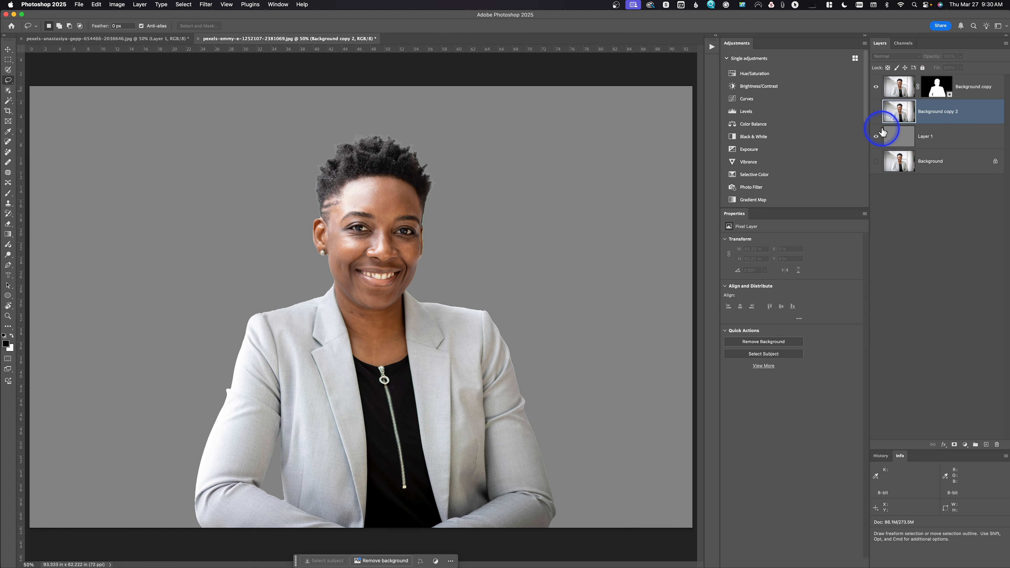
left_click(877, 111)
left_click(876, 86)
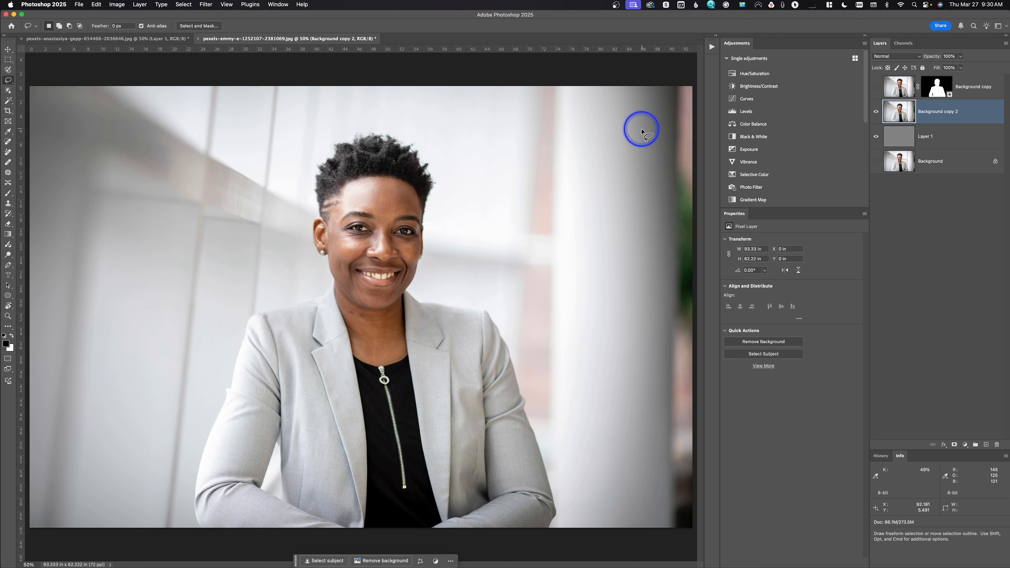
left_click(200, 26)
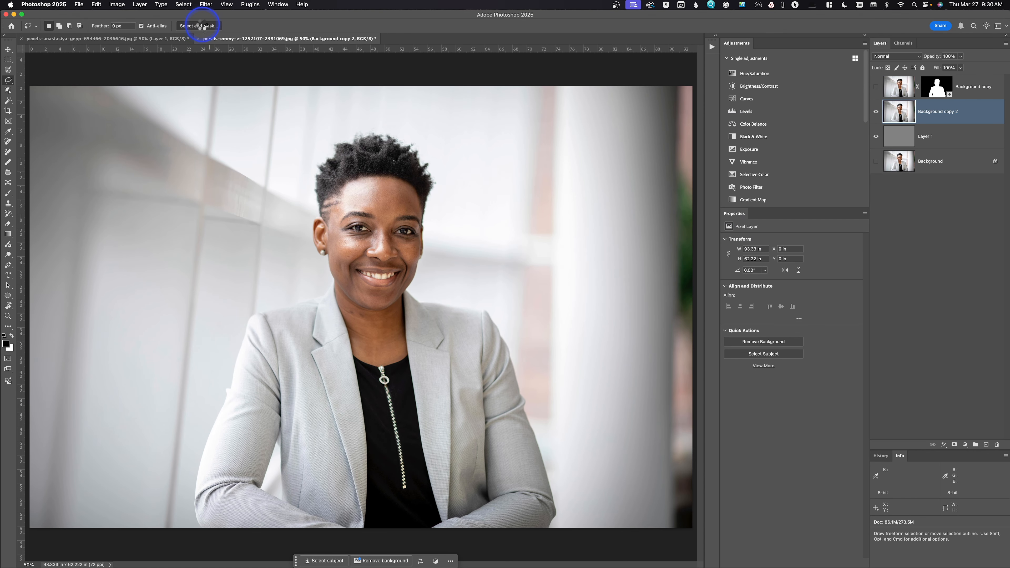
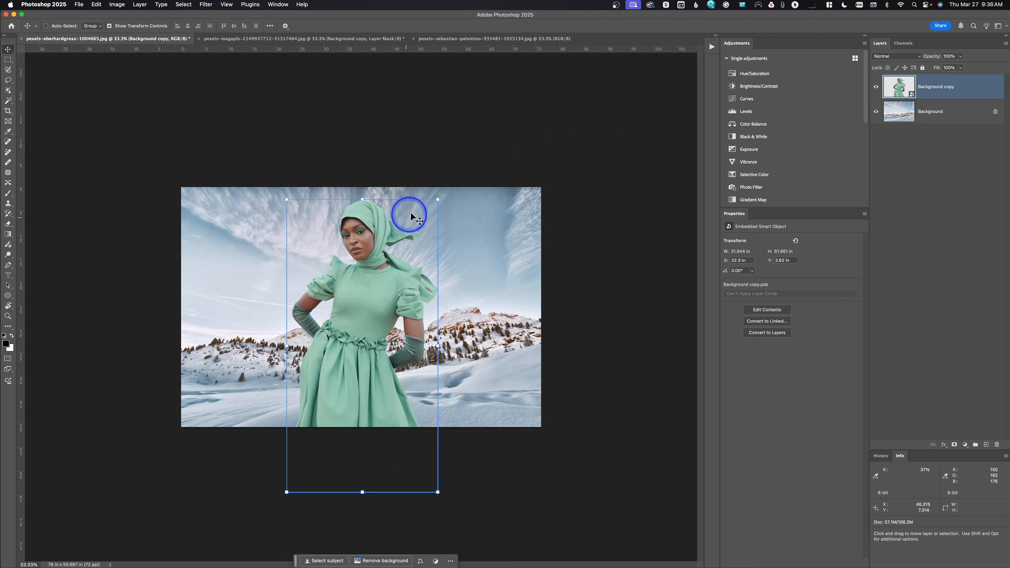
Scale the woman in green to about 91% and position her lower in the snowy landscape, keeping her dress cropped by the image's bottom edge
left_click(439, 198)
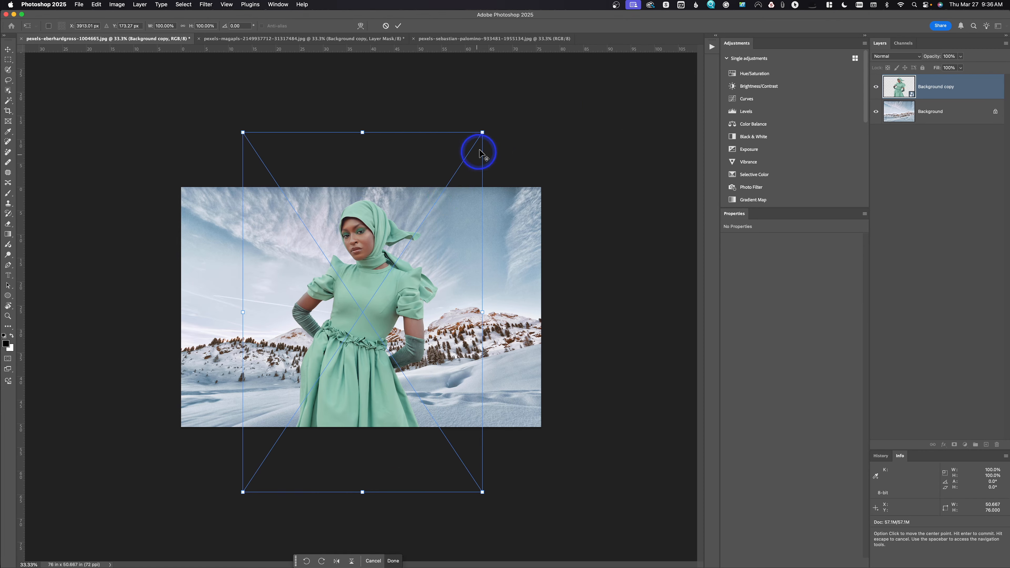
left_click_drag(482, 132, 470, 151)
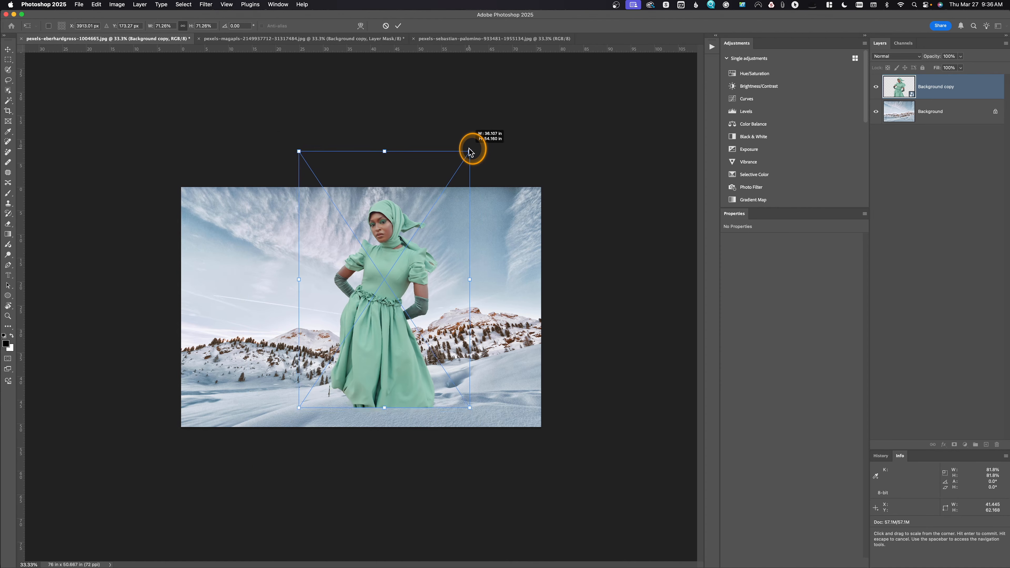
left_click_drag(398, 276, 405, 335)
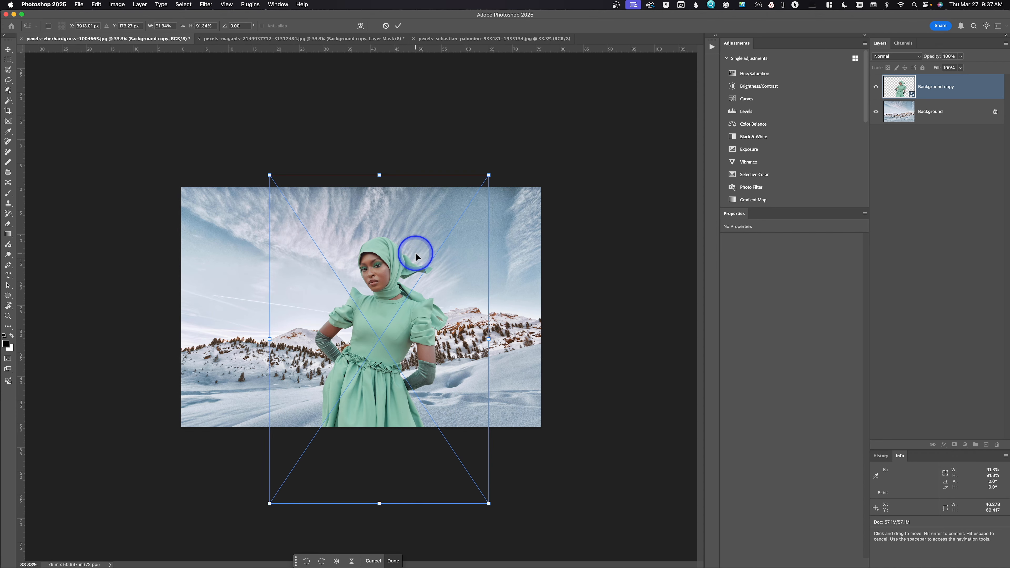
key("Return")
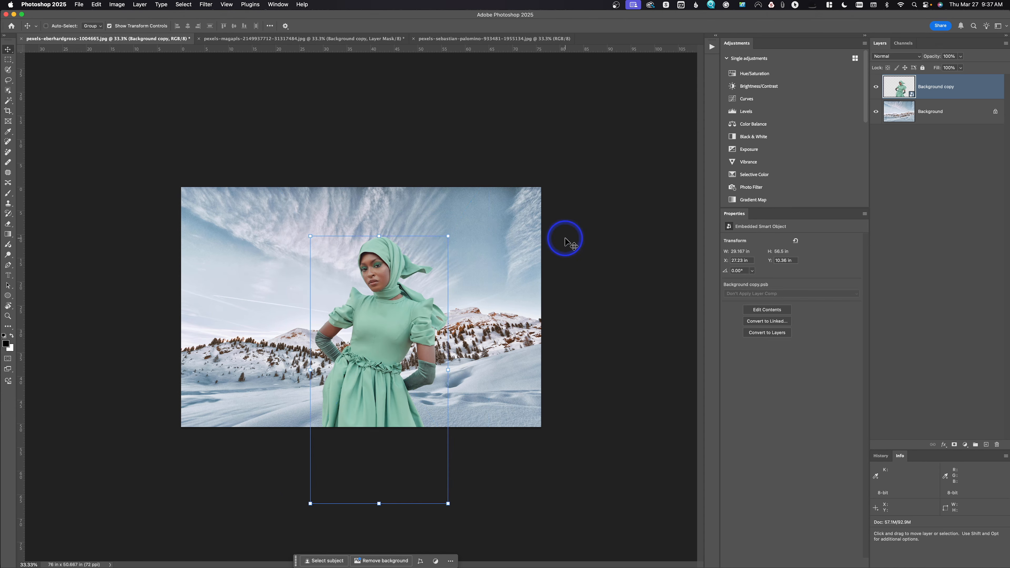
left_click(12, 83)
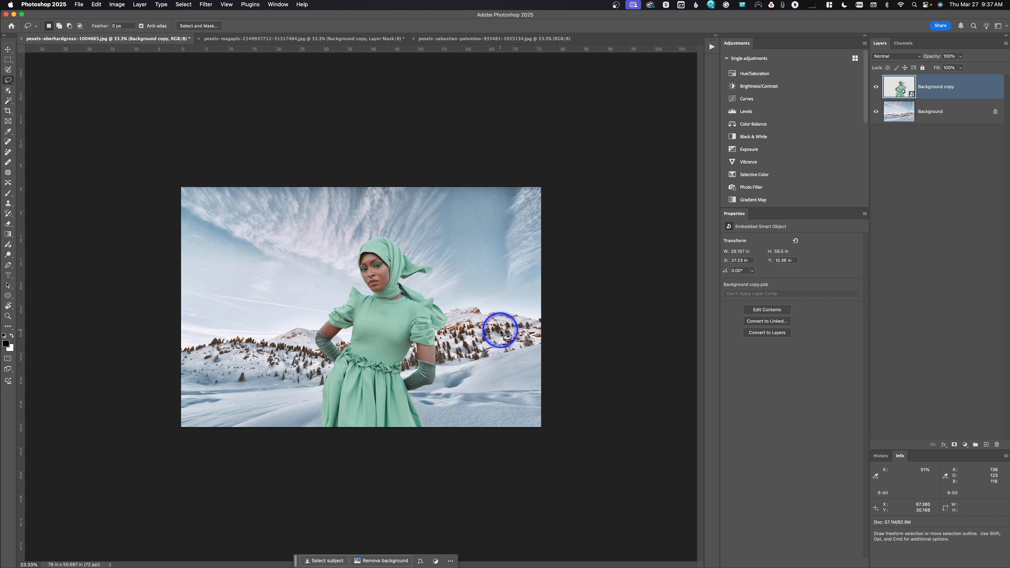
Unlock the snowy Background layer and apply a Gaussian Blur with a 6.2-pixel radius
left_click(898, 112)
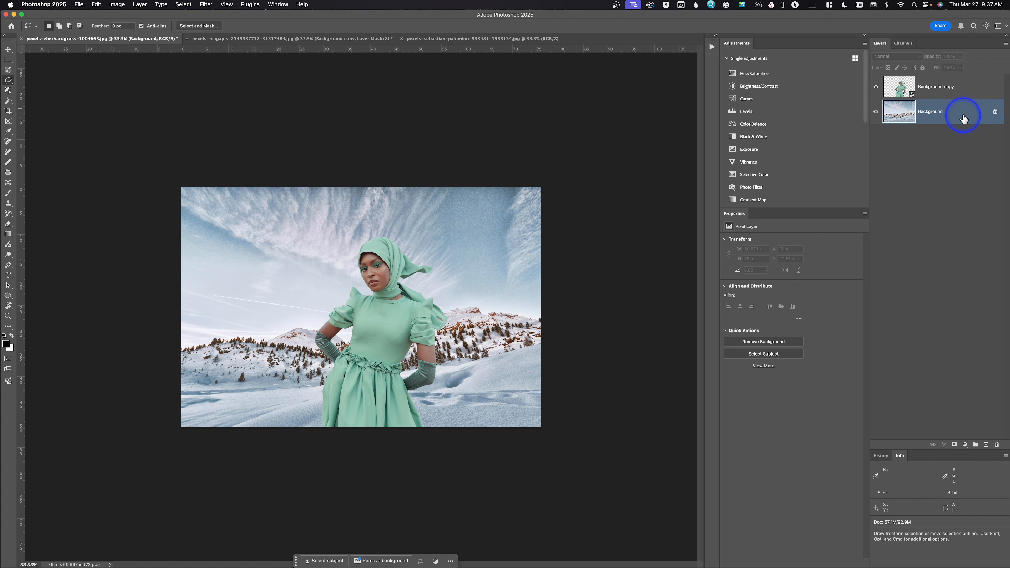
left_click(995, 112)
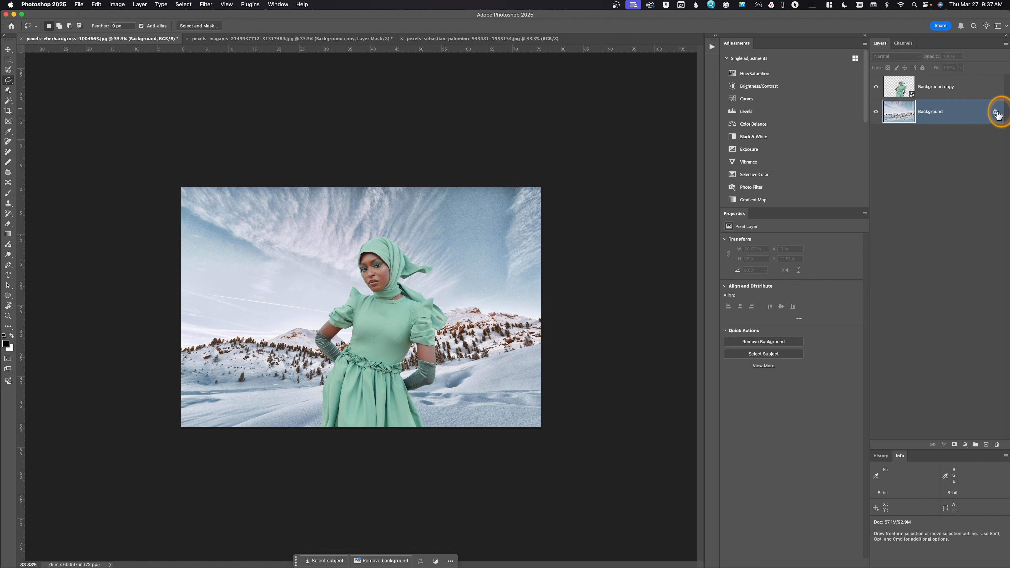
left_click(208, 5)
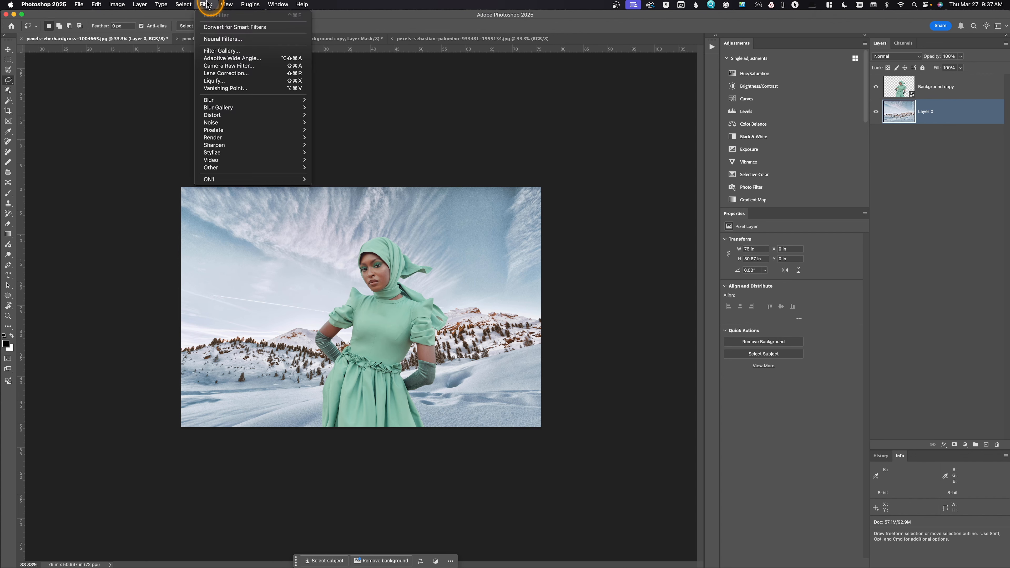
mouse_move(224, 101)
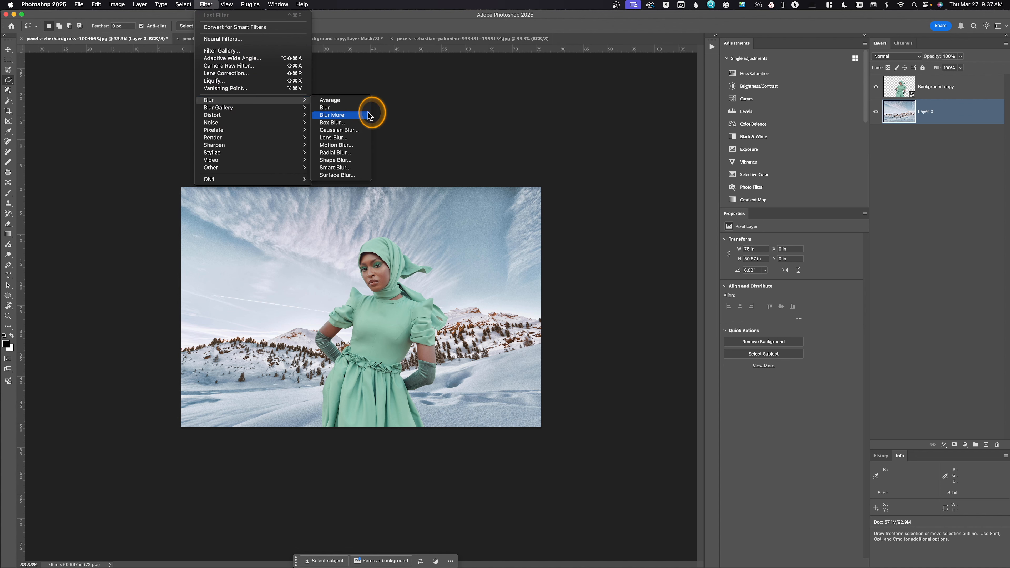
left_click(374, 132)
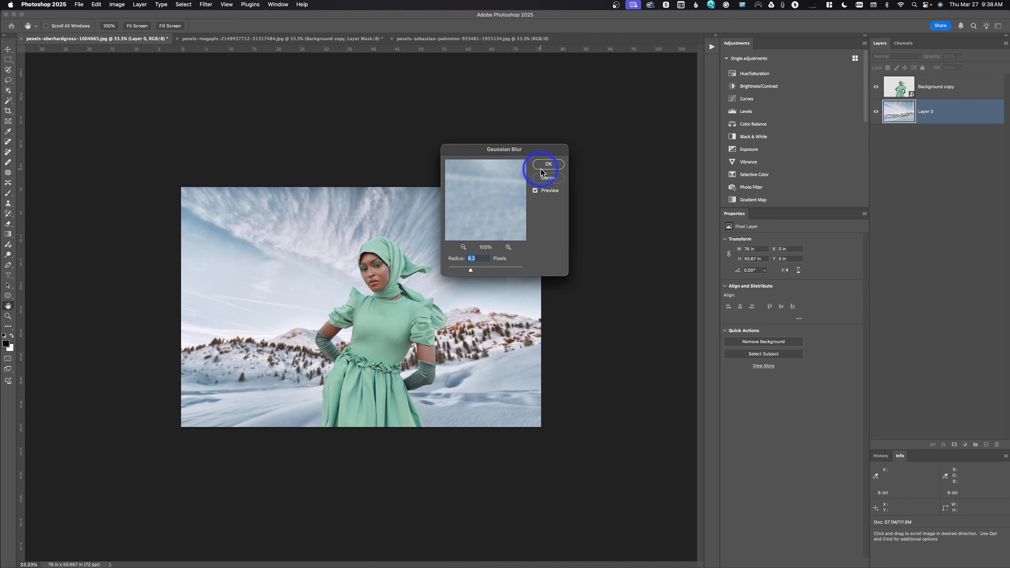
left_click(547, 164)
key("l")
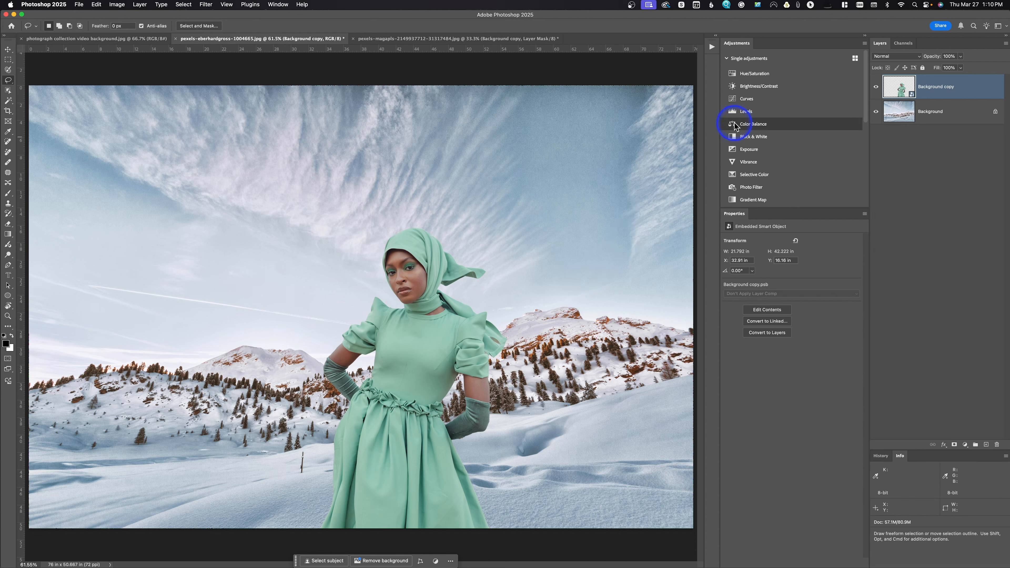
Add a Color Balance adjustment clipped to the woman's layer, with midtones at -14 Cyan–Red and +12 Yellow–Blue
left_click(753, 124)
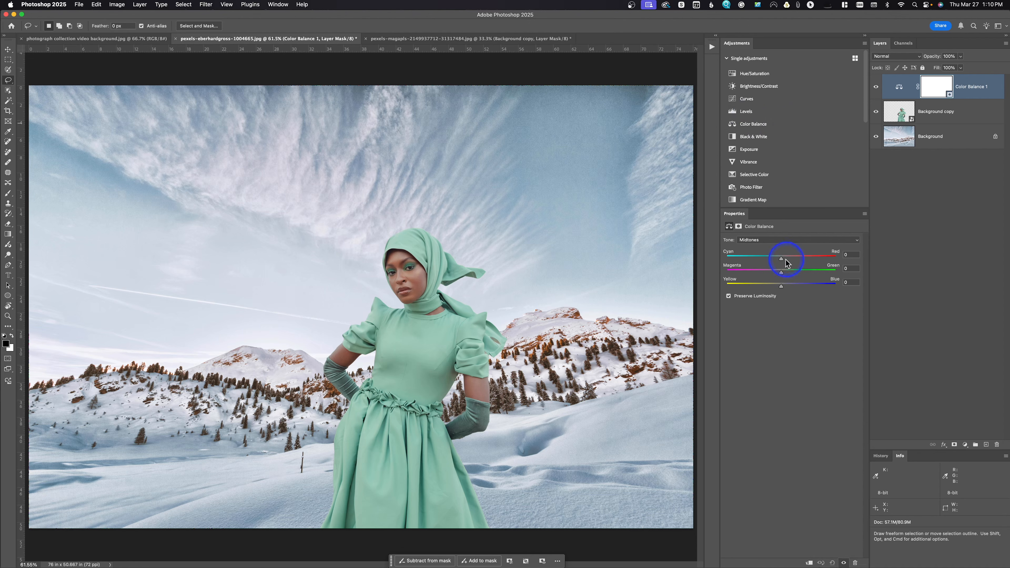
left_click_drag(781, 258, 731, 259)
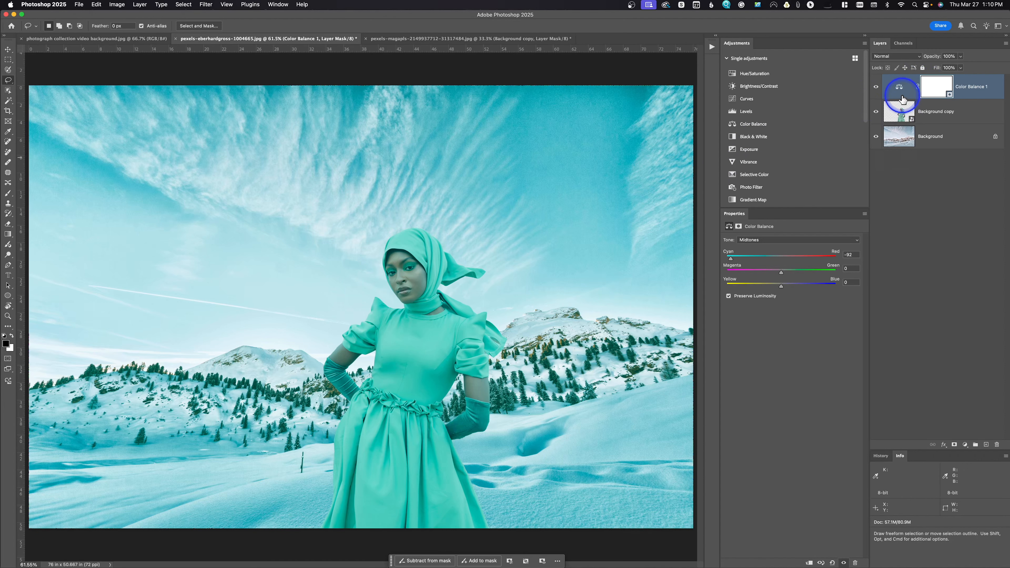
left_click(809, 563)
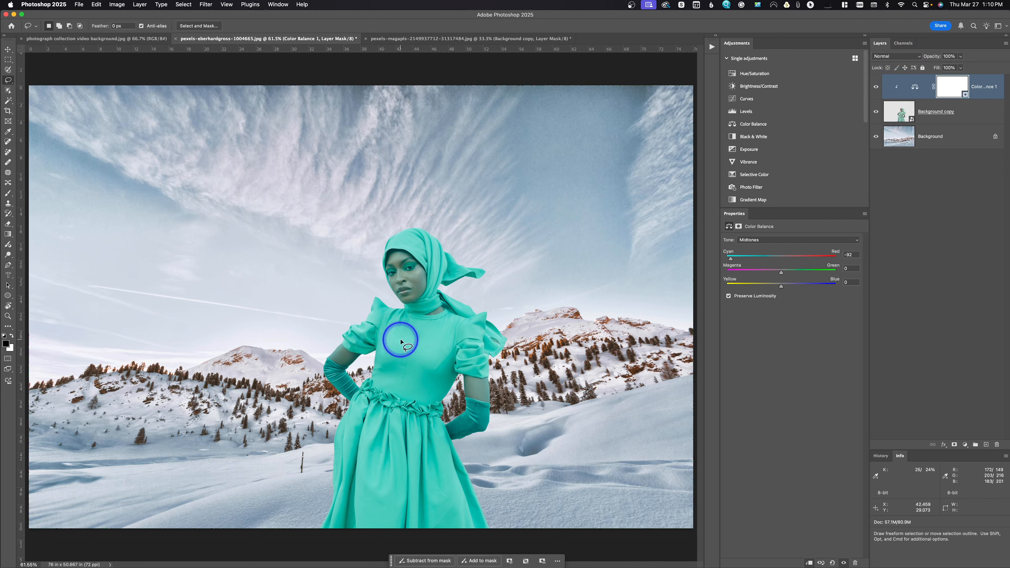
left_click_drag(731, 261, 790, 290)
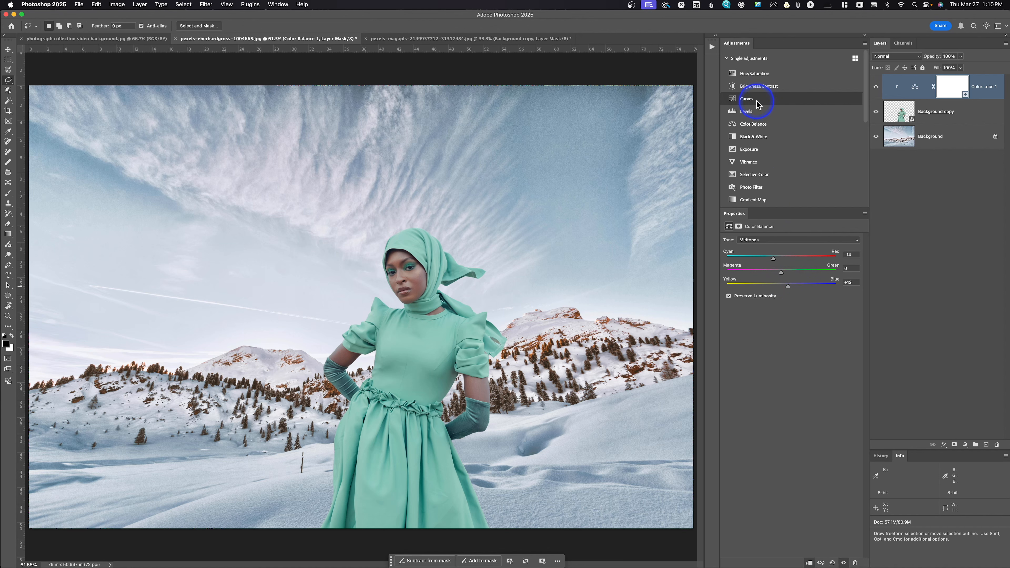
Add a Hue/Saturation adjustment clipped to the woman's layer, with the Reds at Hue +2 and Saturation -5
left_click(754, 74)
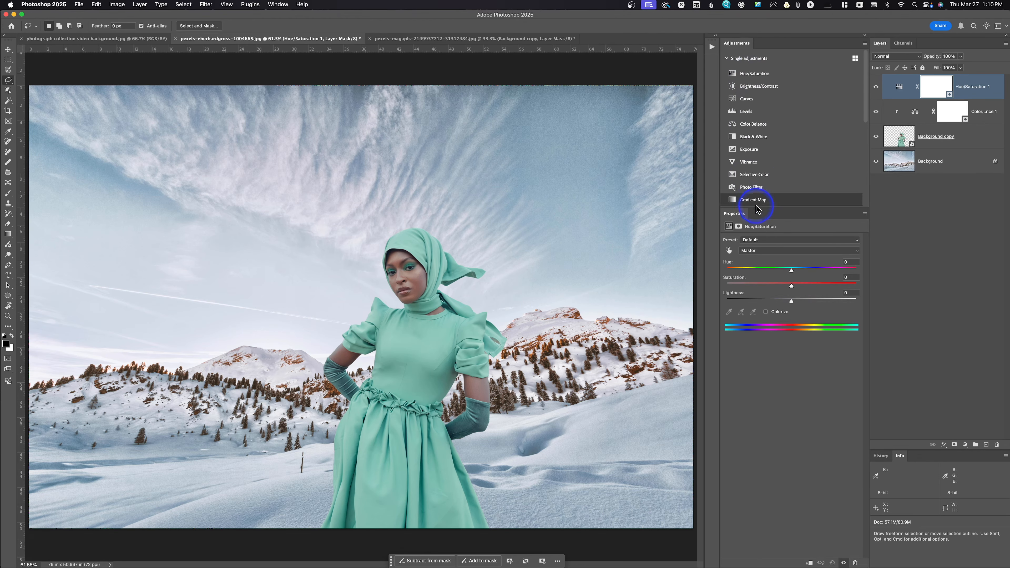
left_click(767, 250)
left_click(769, 260)
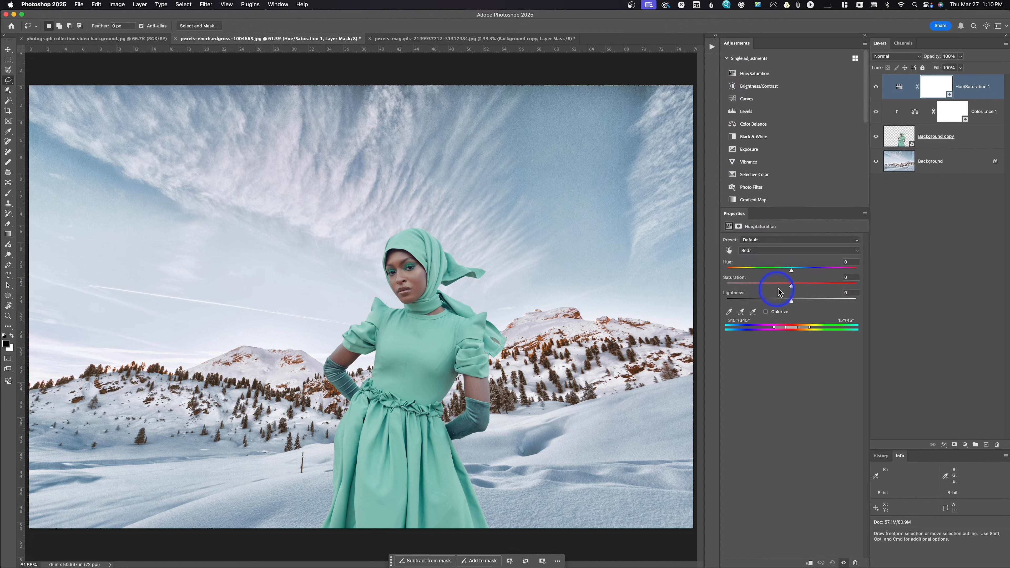
mouse_move(791, 271)
left_mouse_down()
mouse_move(757, 274)
mouse_move(826, 273)
mouse_move(798, 275)
mouse_move(790, 287)
left_mouse_up()
left_click(914, 85)
left_click(772, 348)
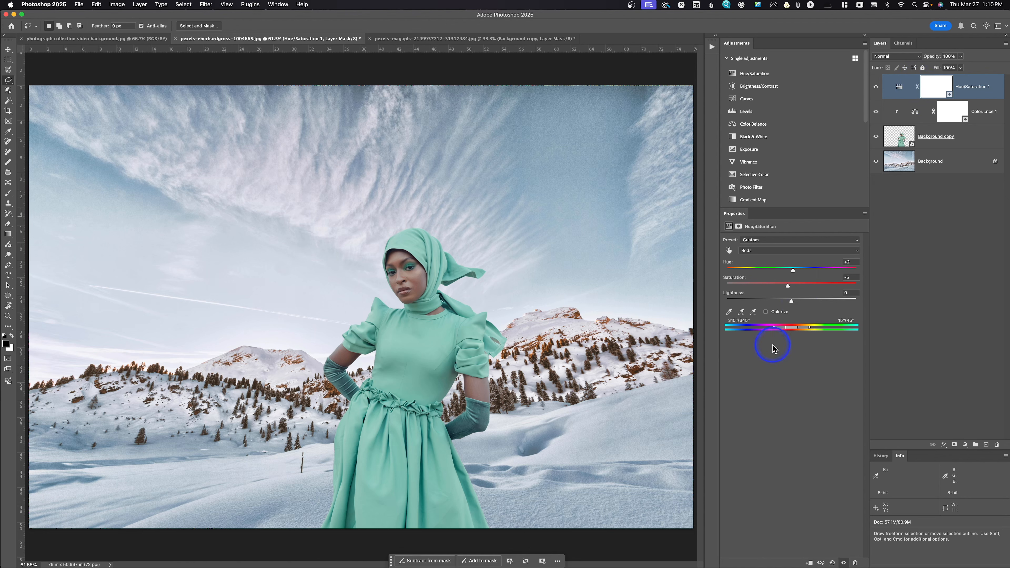
left_click(808, 563)
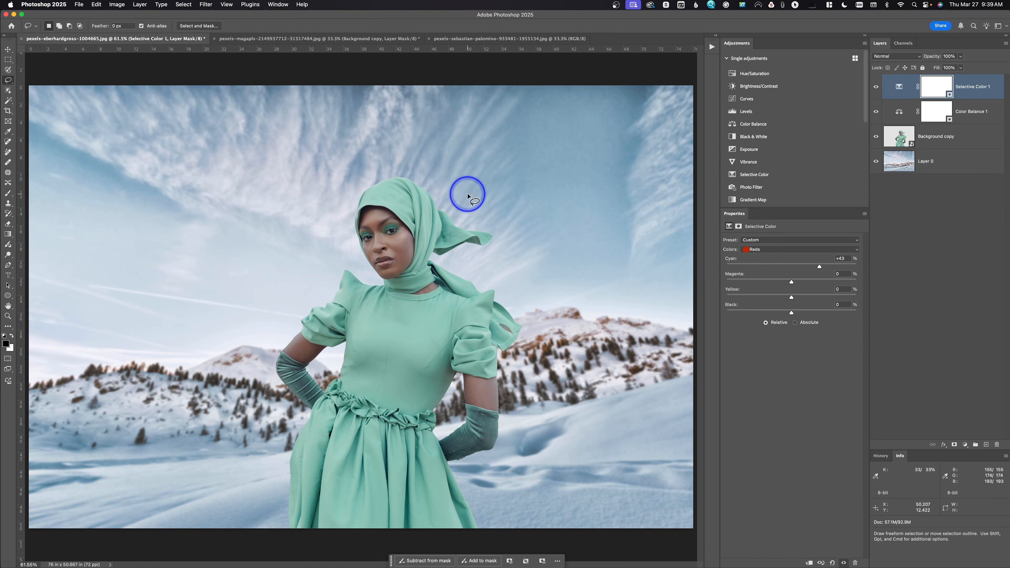
Copy the masked cut-out of the woman in green from her portrait document into the mountain road image
left_click(299, 39)
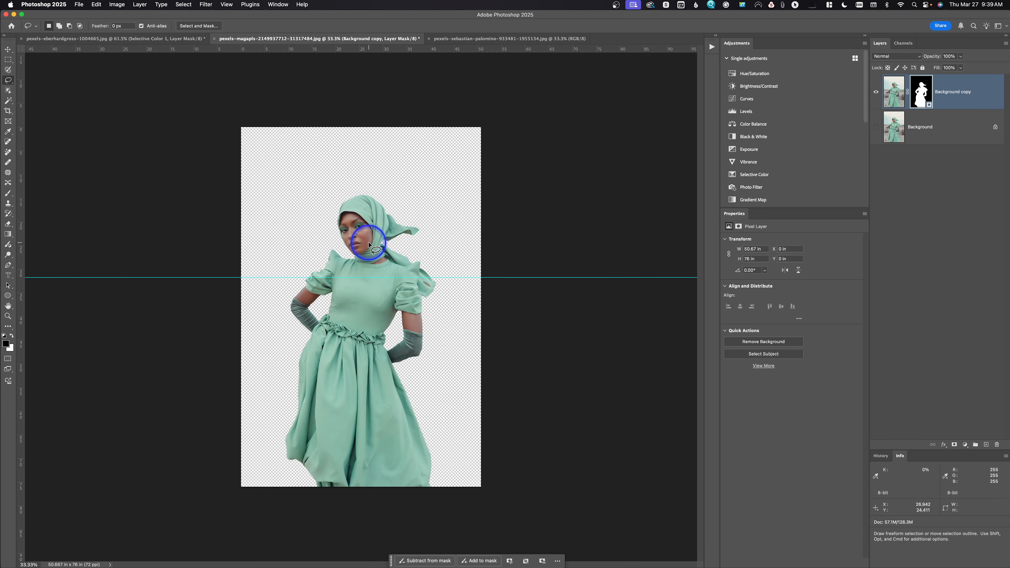
left_click(8, 49)
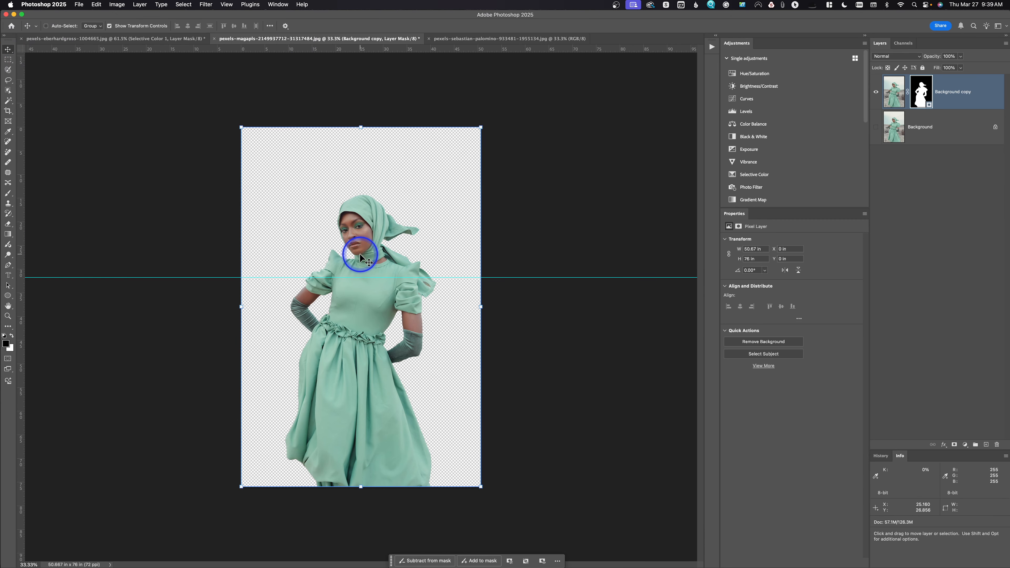
left_click_drag(360, 254, 350, 286)
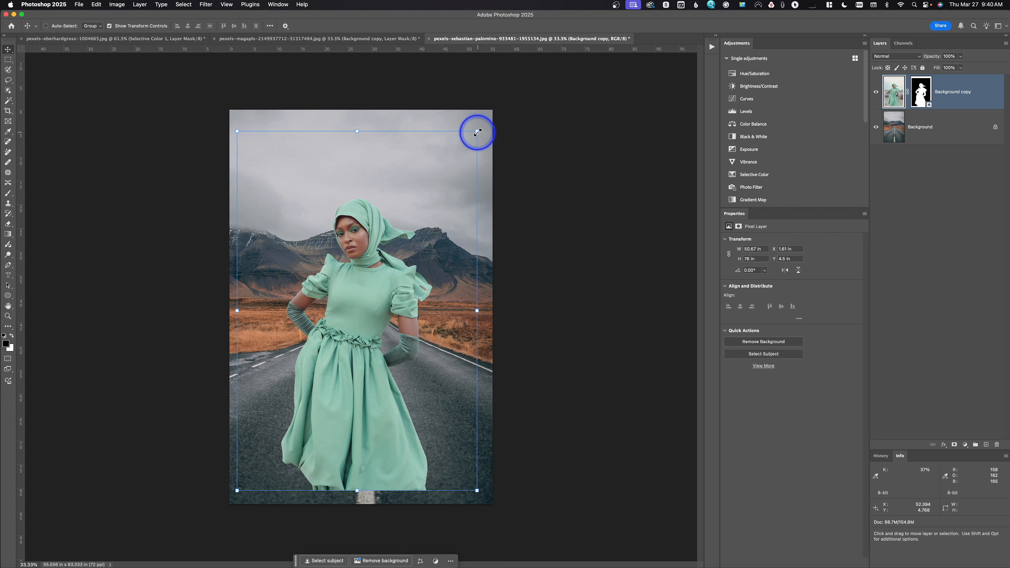
Scale the woman to about 130.5% and center her horizontally over the road, with her dress cropped by the image's bottom edge
left_click_drag(477, 132, 539, 90)
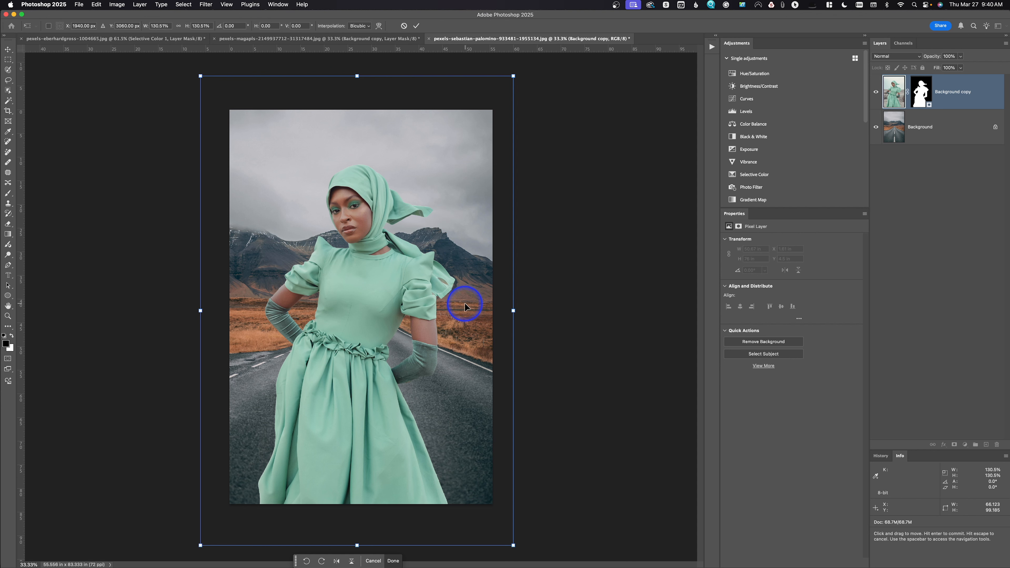
left_click_drag(389, 327, 393, 340)
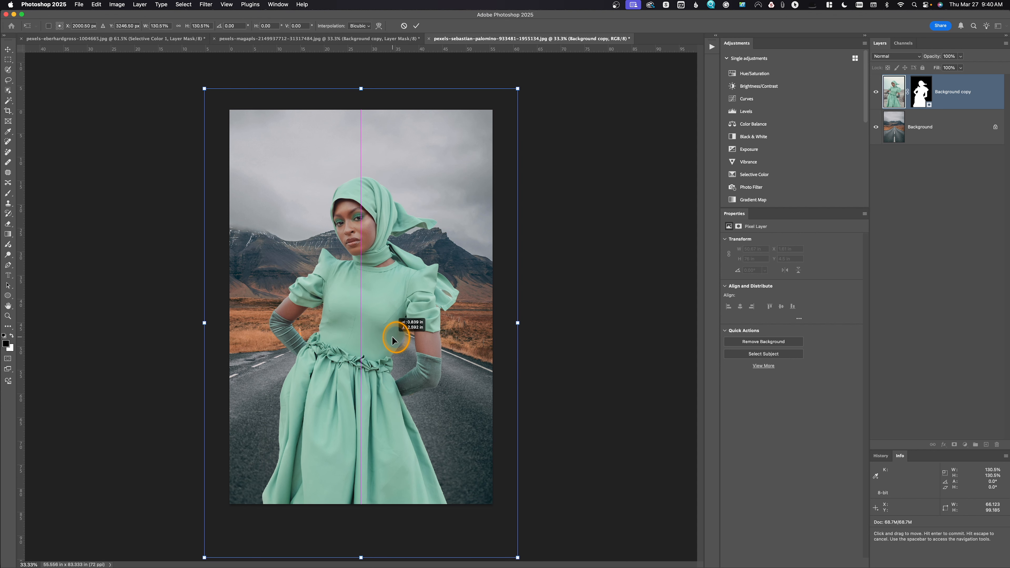